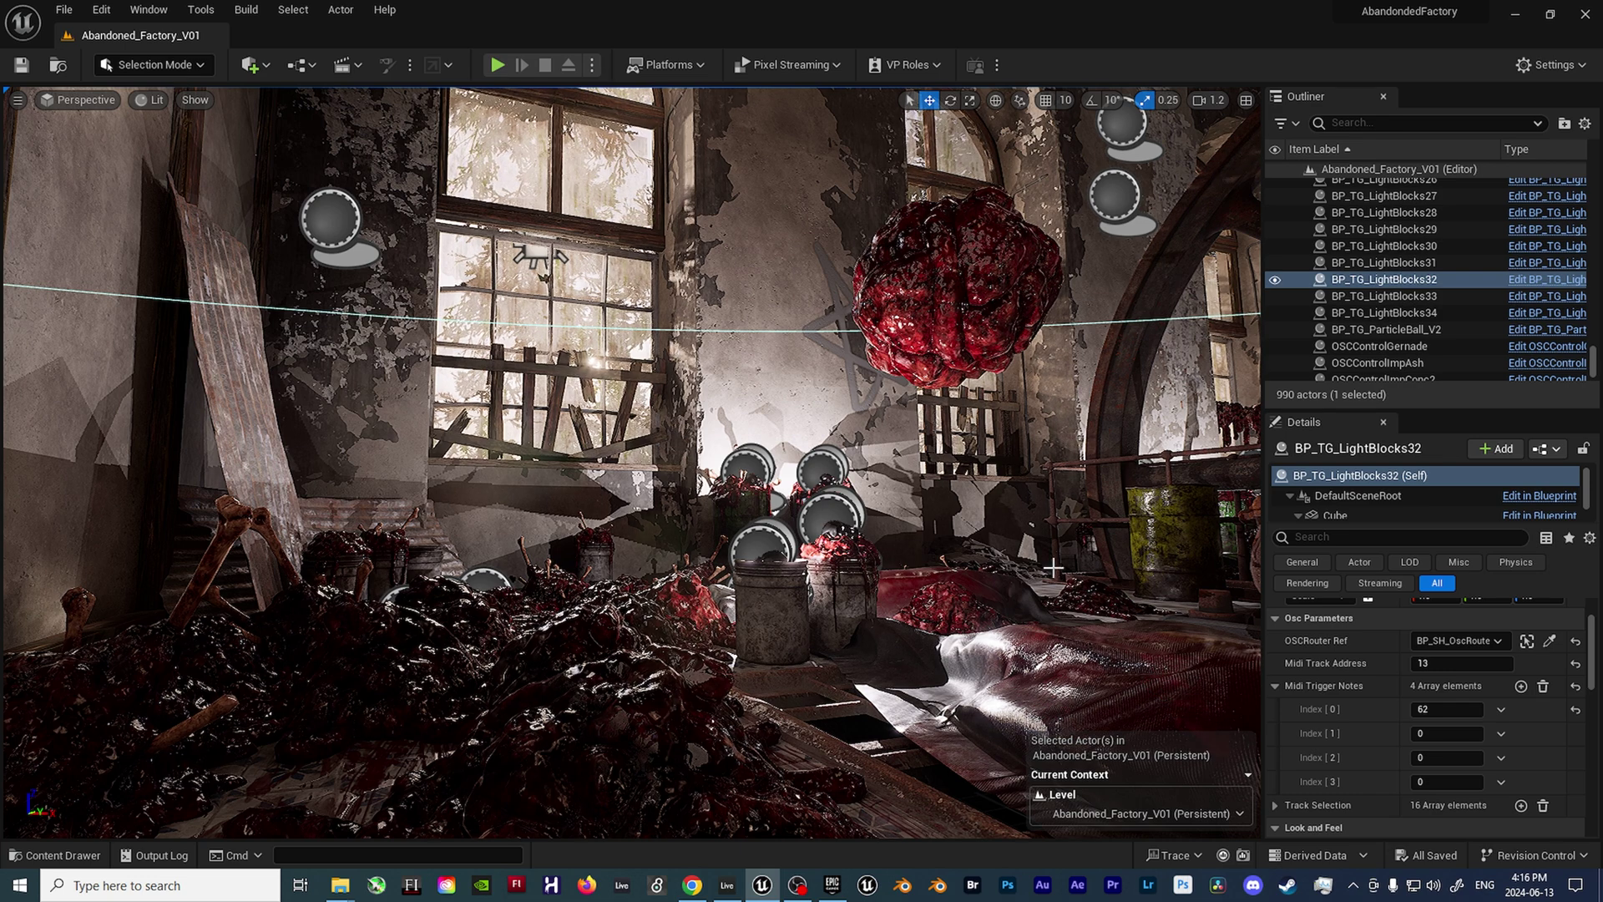
- Fly the camera from the meat ball toward the rusty wheel machinery and roof trusses
{"action": "right_click_drag", "start_coordinate": [1054, 568], "coordinate": [1309, 582]}
{"action": "right_click_drag", "start_coordinate": [1106, 559], "coordinate": [986, 553]}
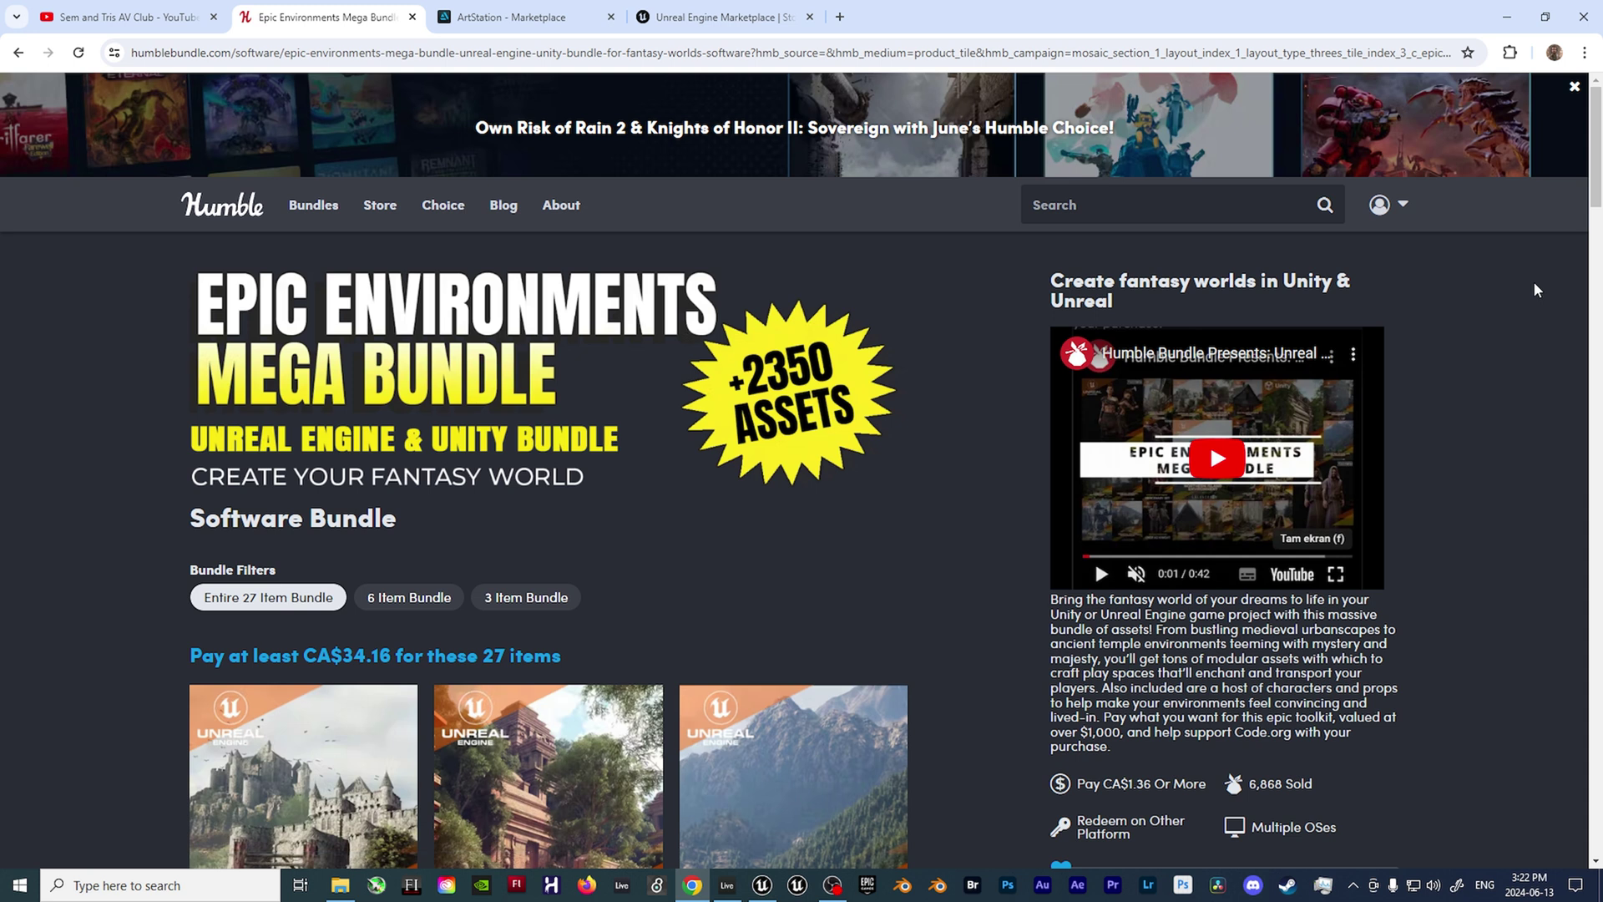
- Scroll to the bundle's item grid and prices, then tilt the factory view toward the windows
{"action": "scroll", "coordinate": [1535, 290], "scroll_direction": "down", "scroll_amount": 5}
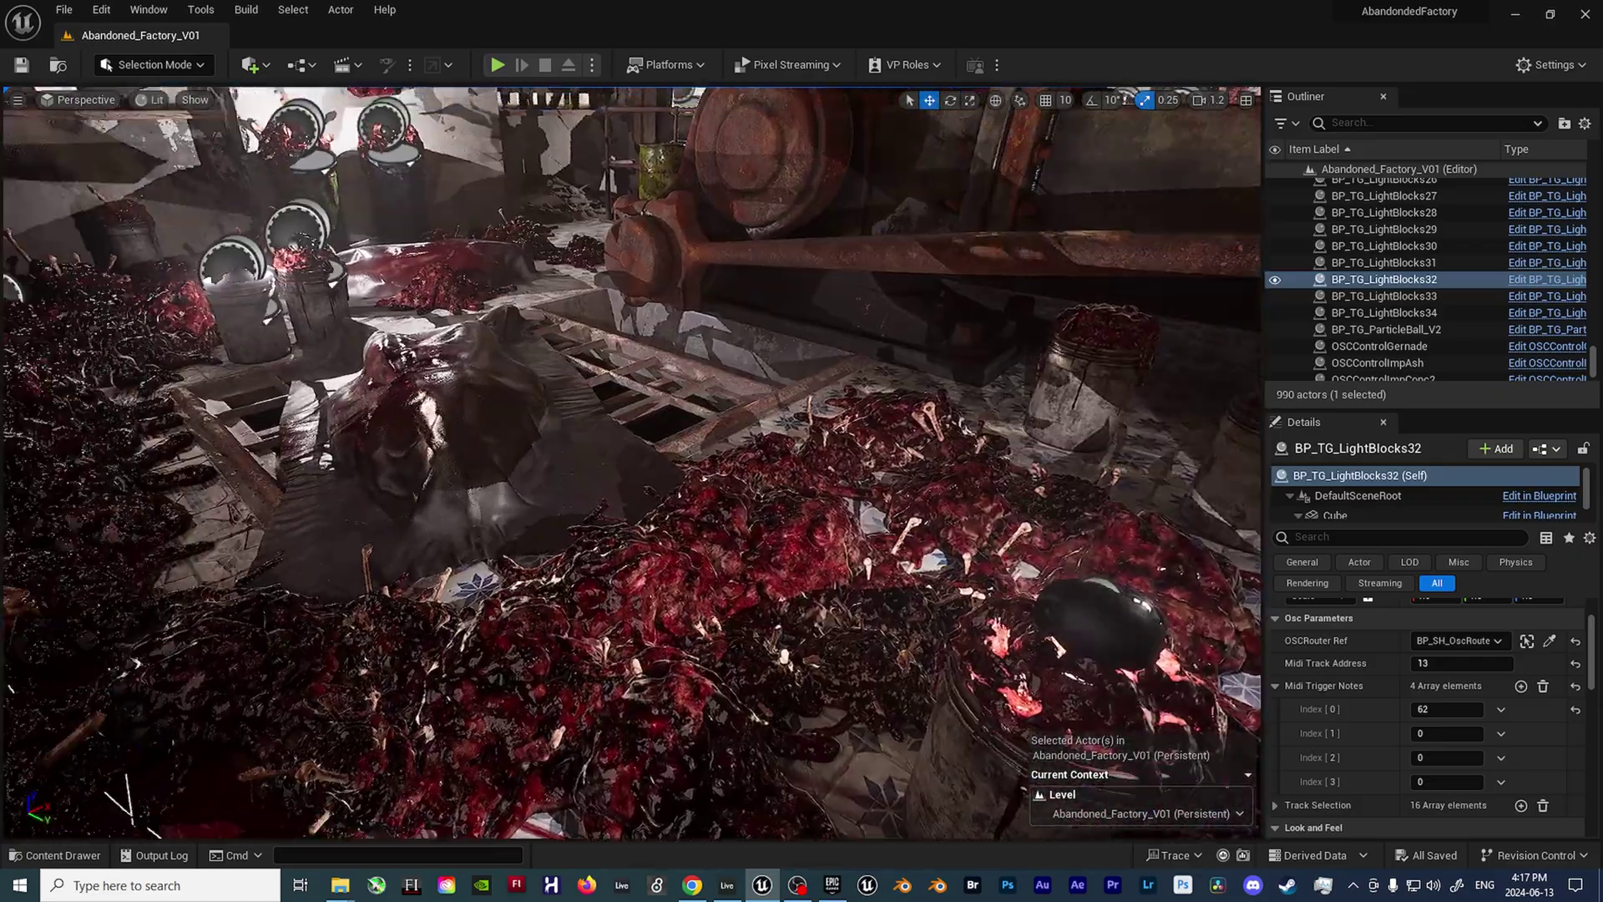
{"action": "right_click_drag", "start_coordinate": [897, 597], "coordinate": [848, 551]}
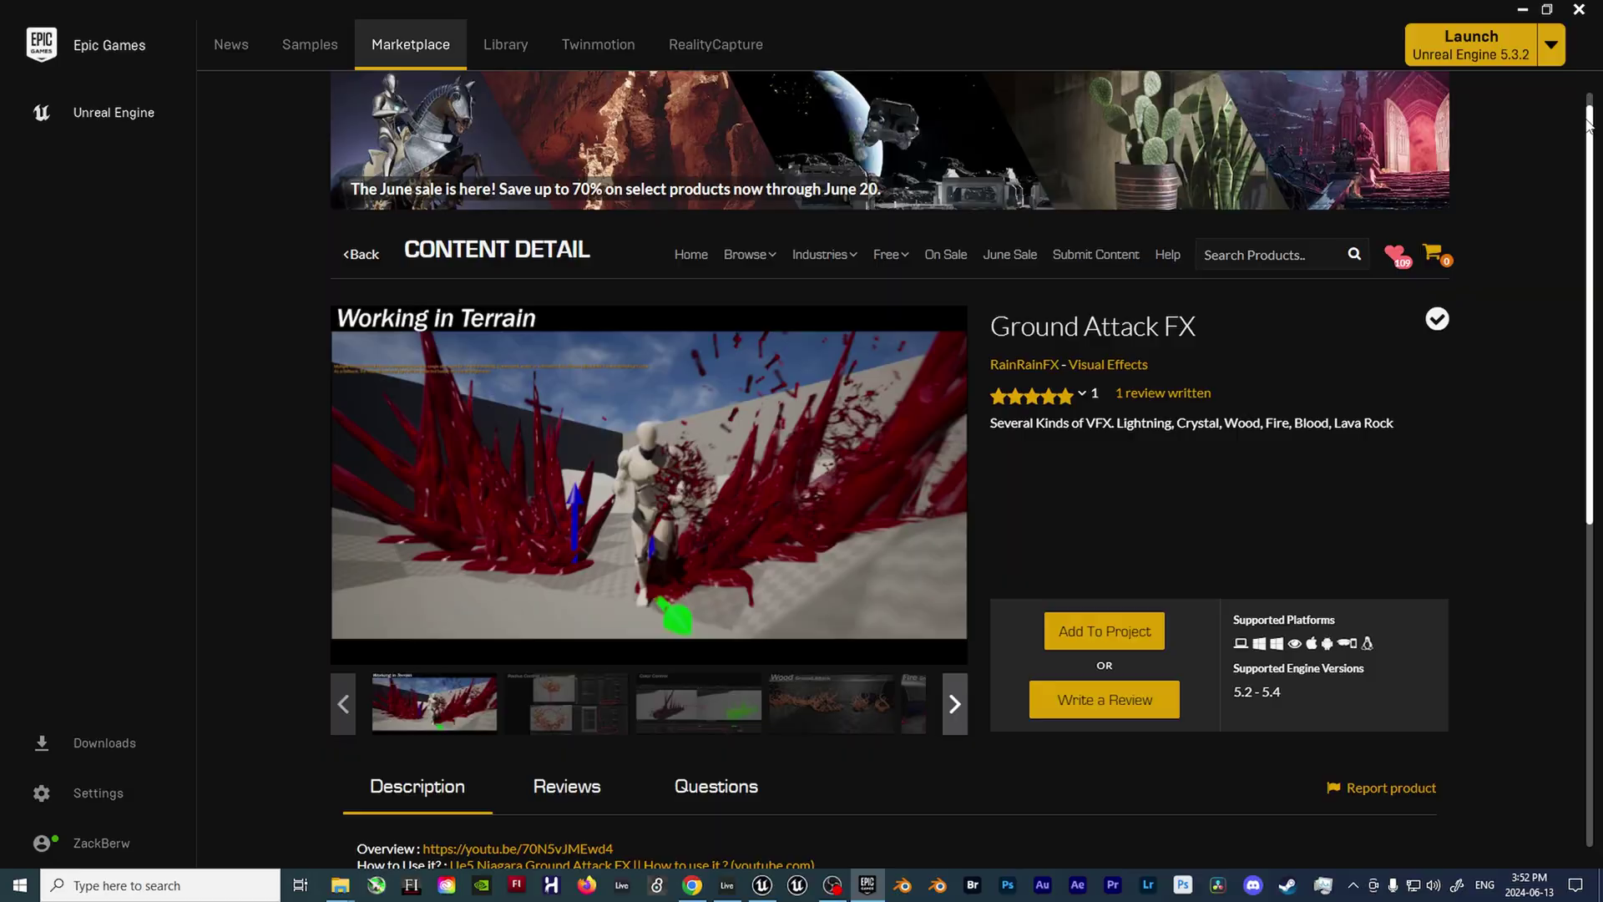
- Scroll the Ground Attack FX page and Marketplace showcase, flying the factory camera forward and right
{"action": "scroll", "coordinate": [1587, 158], "scroll_direction": "down", "scroll_amount": 2}
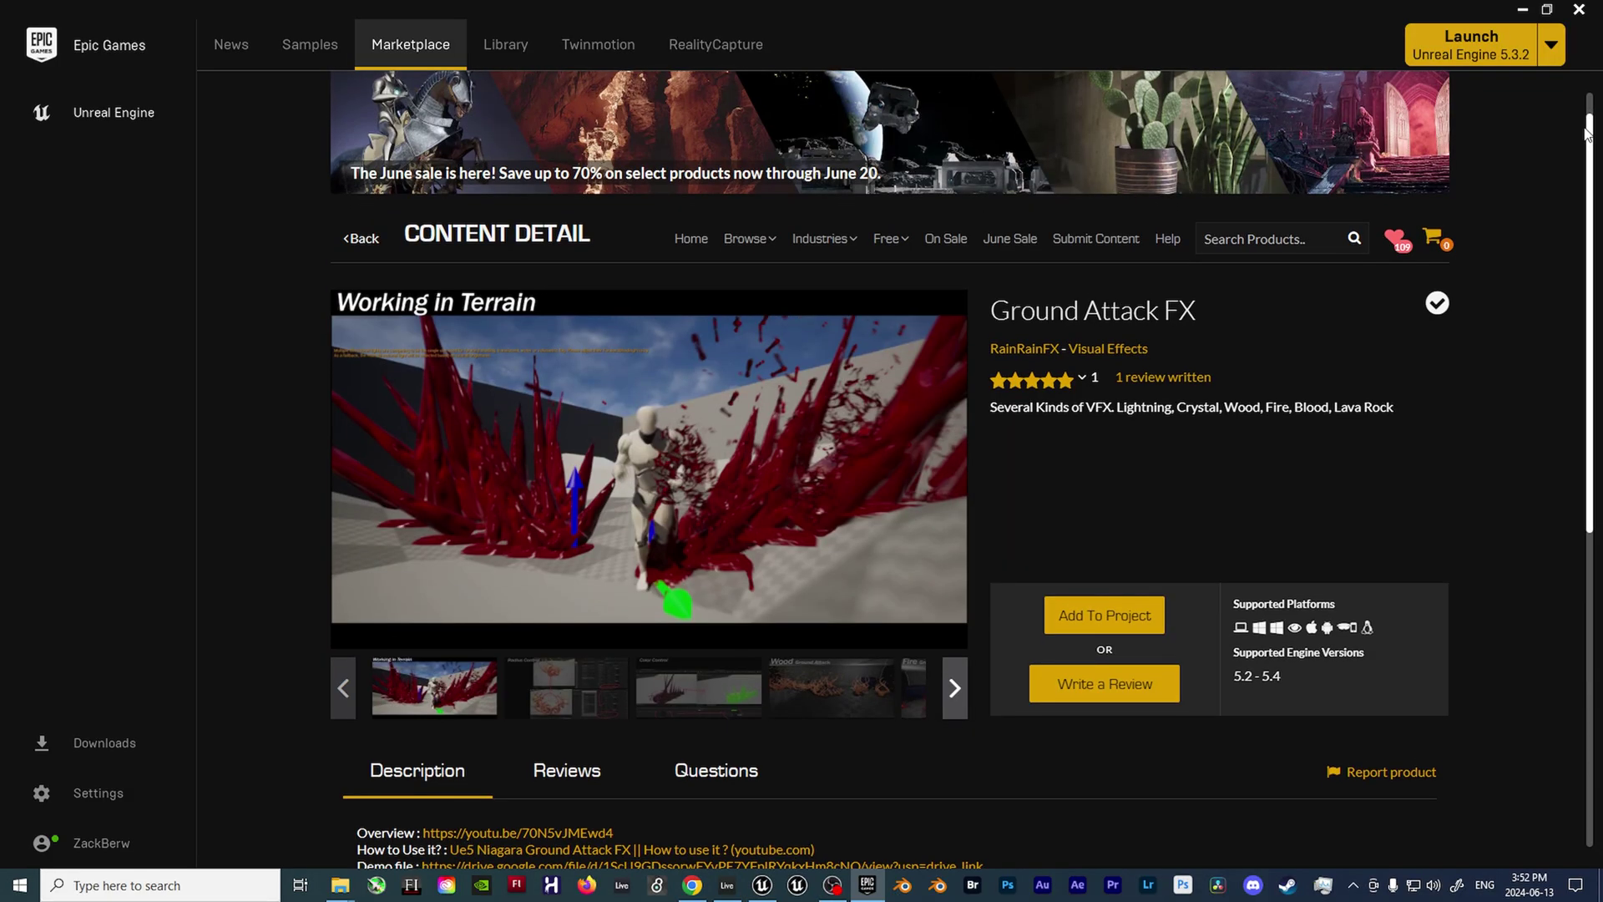
{"action": "left_click_drag", "start_coordinate": [1585, 159], "coordinate": [1584, 253]}
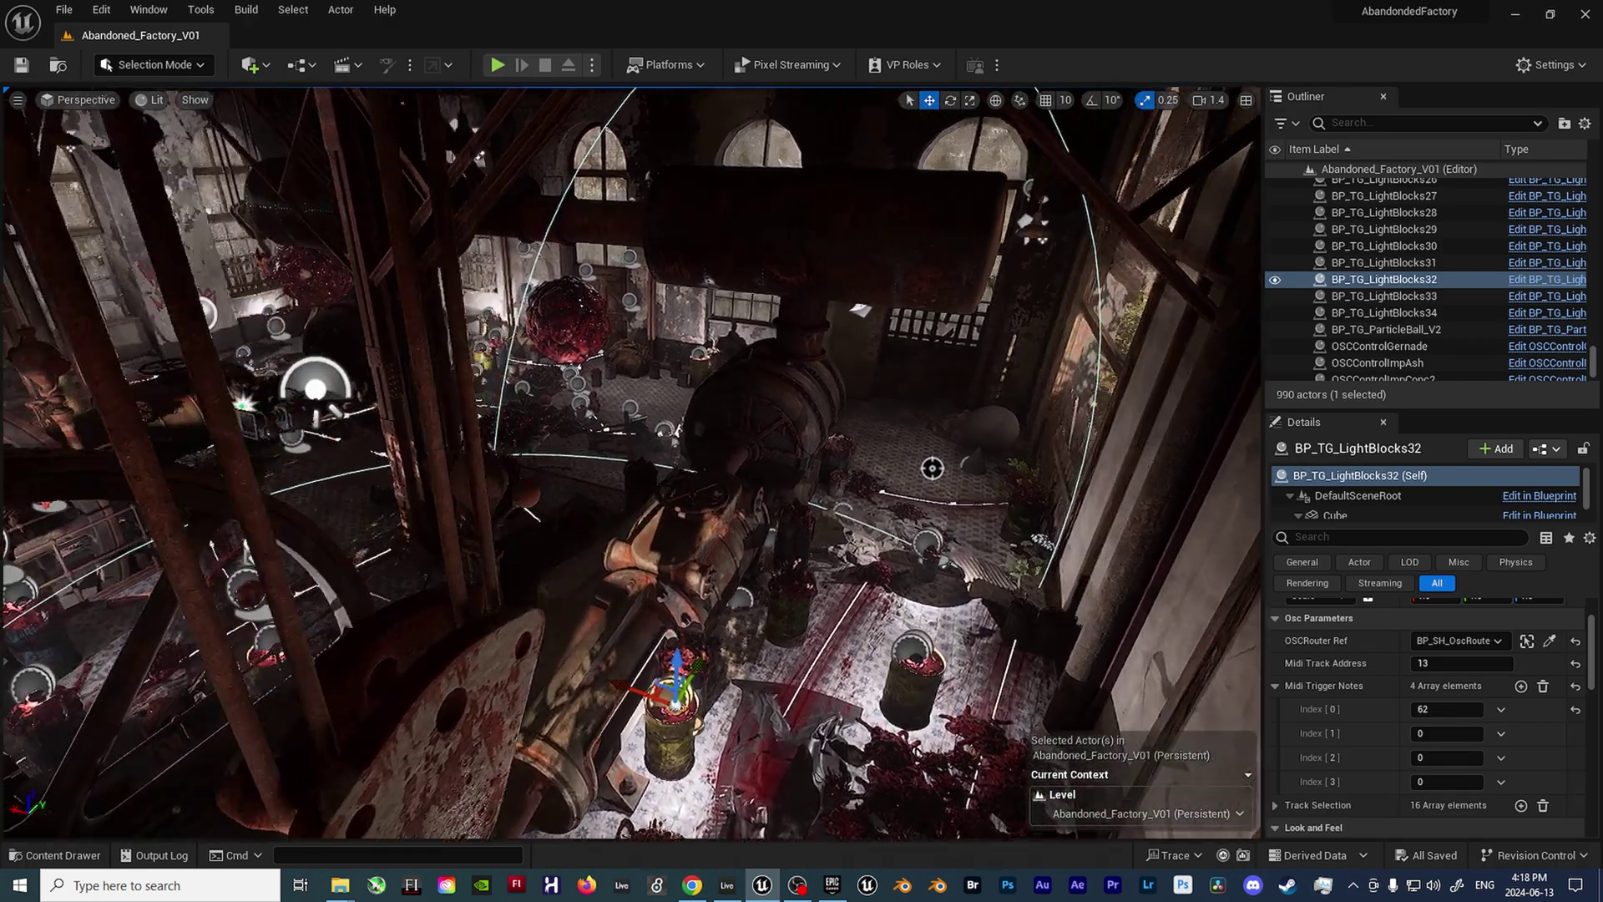
{"action": "key", "text": "w"}
{"action": "right_click_drag", "start_coordinate": [632, 464], "coordinate": [718, 447]}
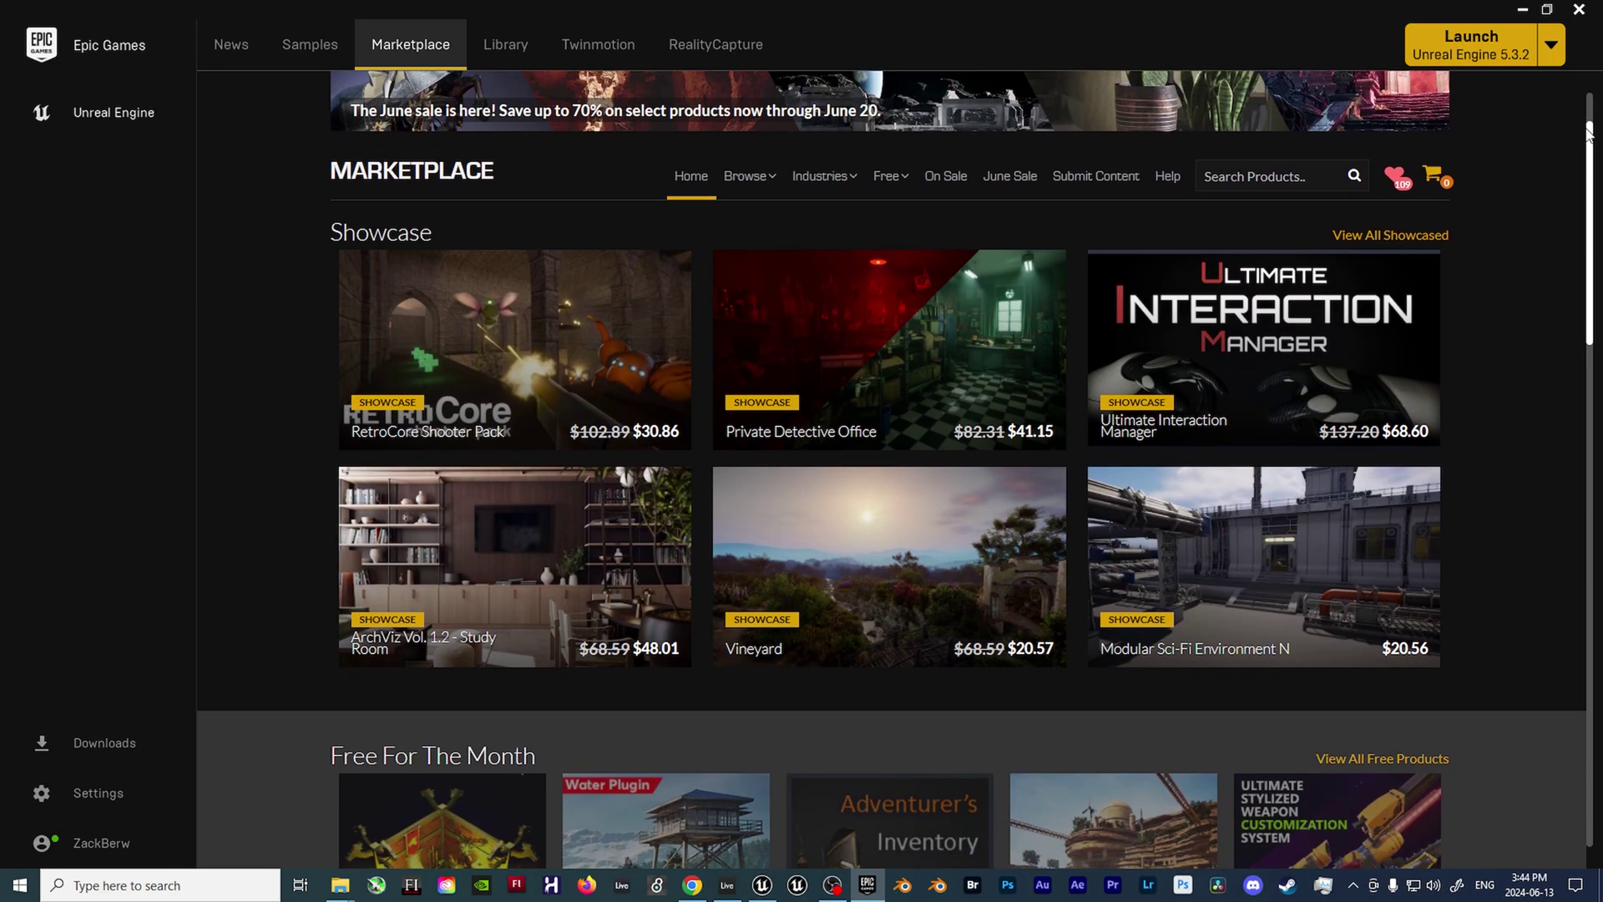
{"action": "left_click_drag", "start_coordinate": [1587, 134], "coordinate": [1586, 164]}
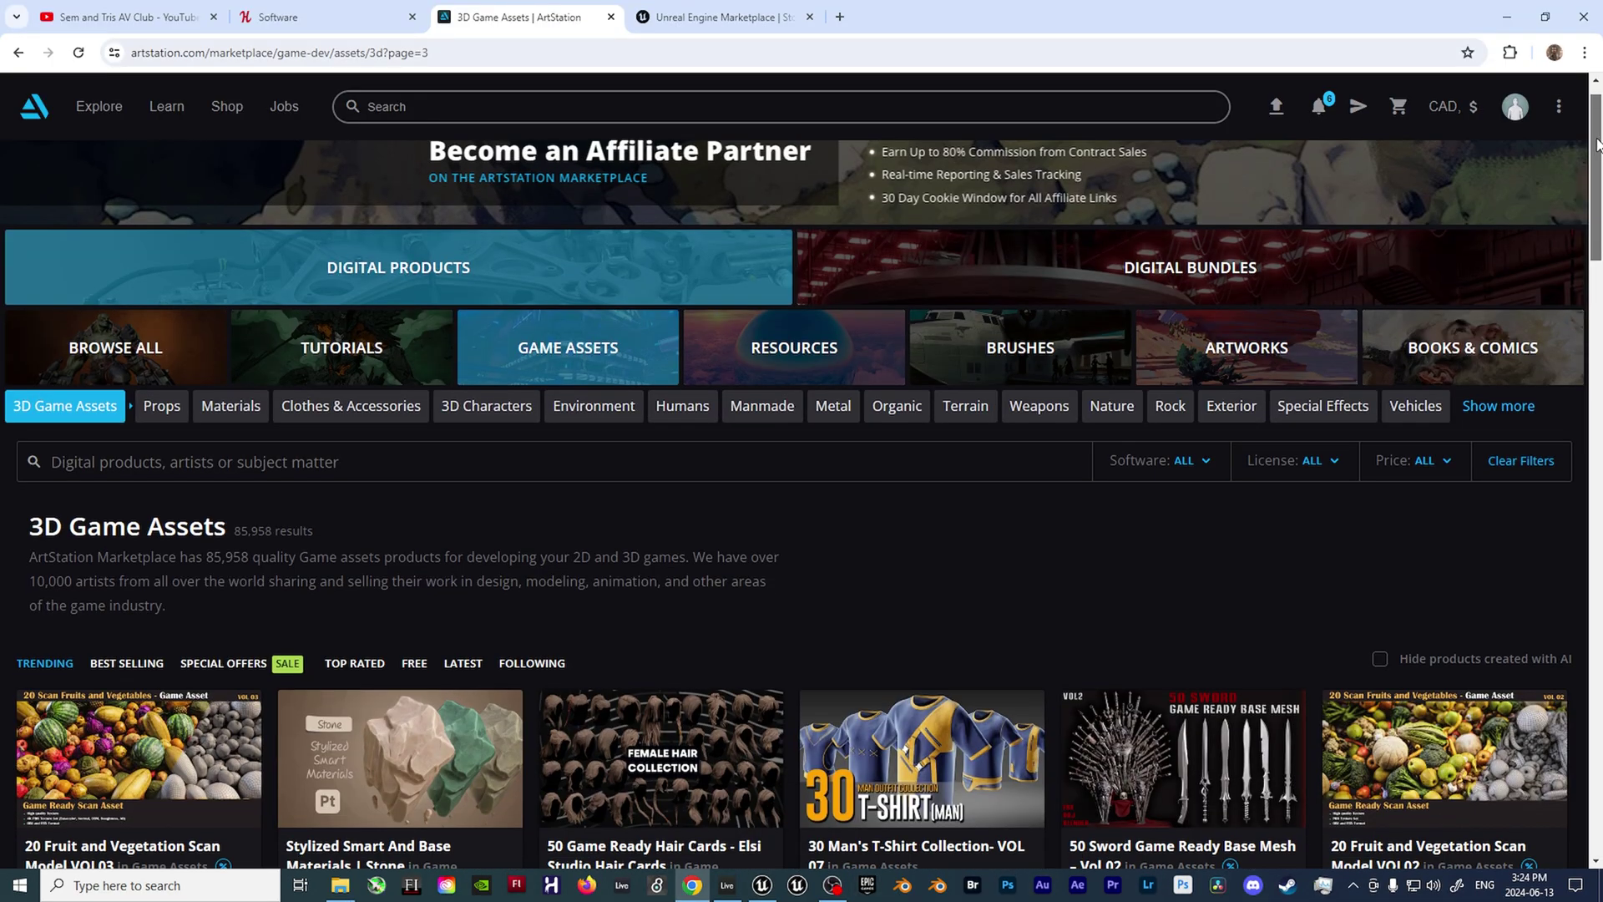
{"action": "left_click_drag", "start_coordinate": [1597, 143], "coordinate": [1595, 208]}
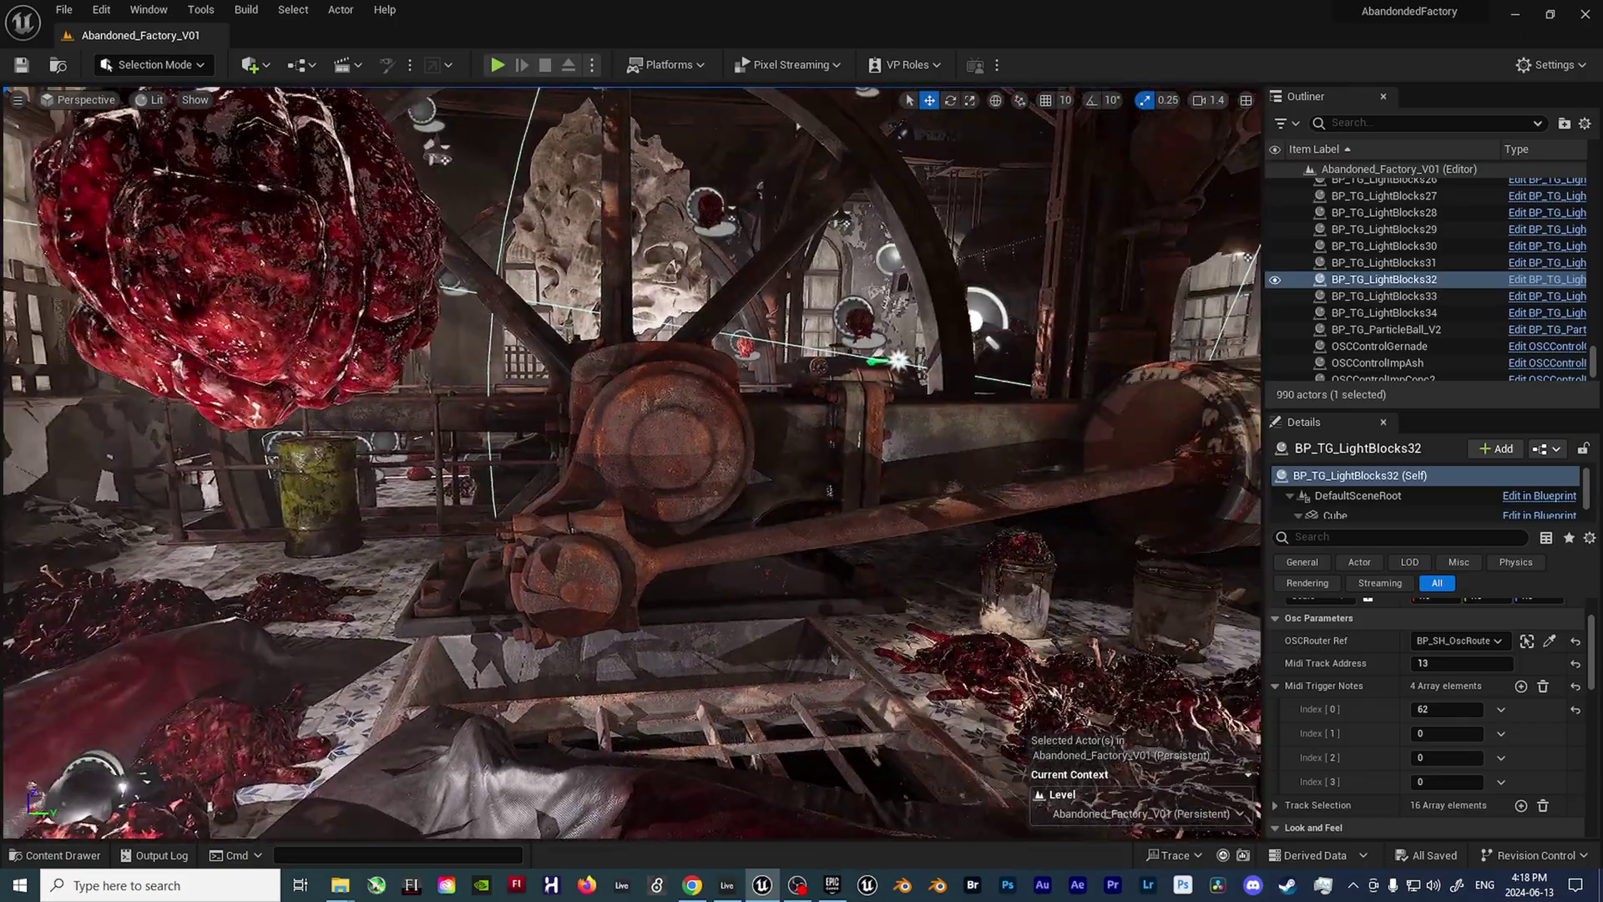
- Swing the view toward the carcass, then select the SH envelope sender on bass audio - 09
{"action": "right_click_drag", "start_coordinate": [633, 463], "coordinate": [802, 472]}
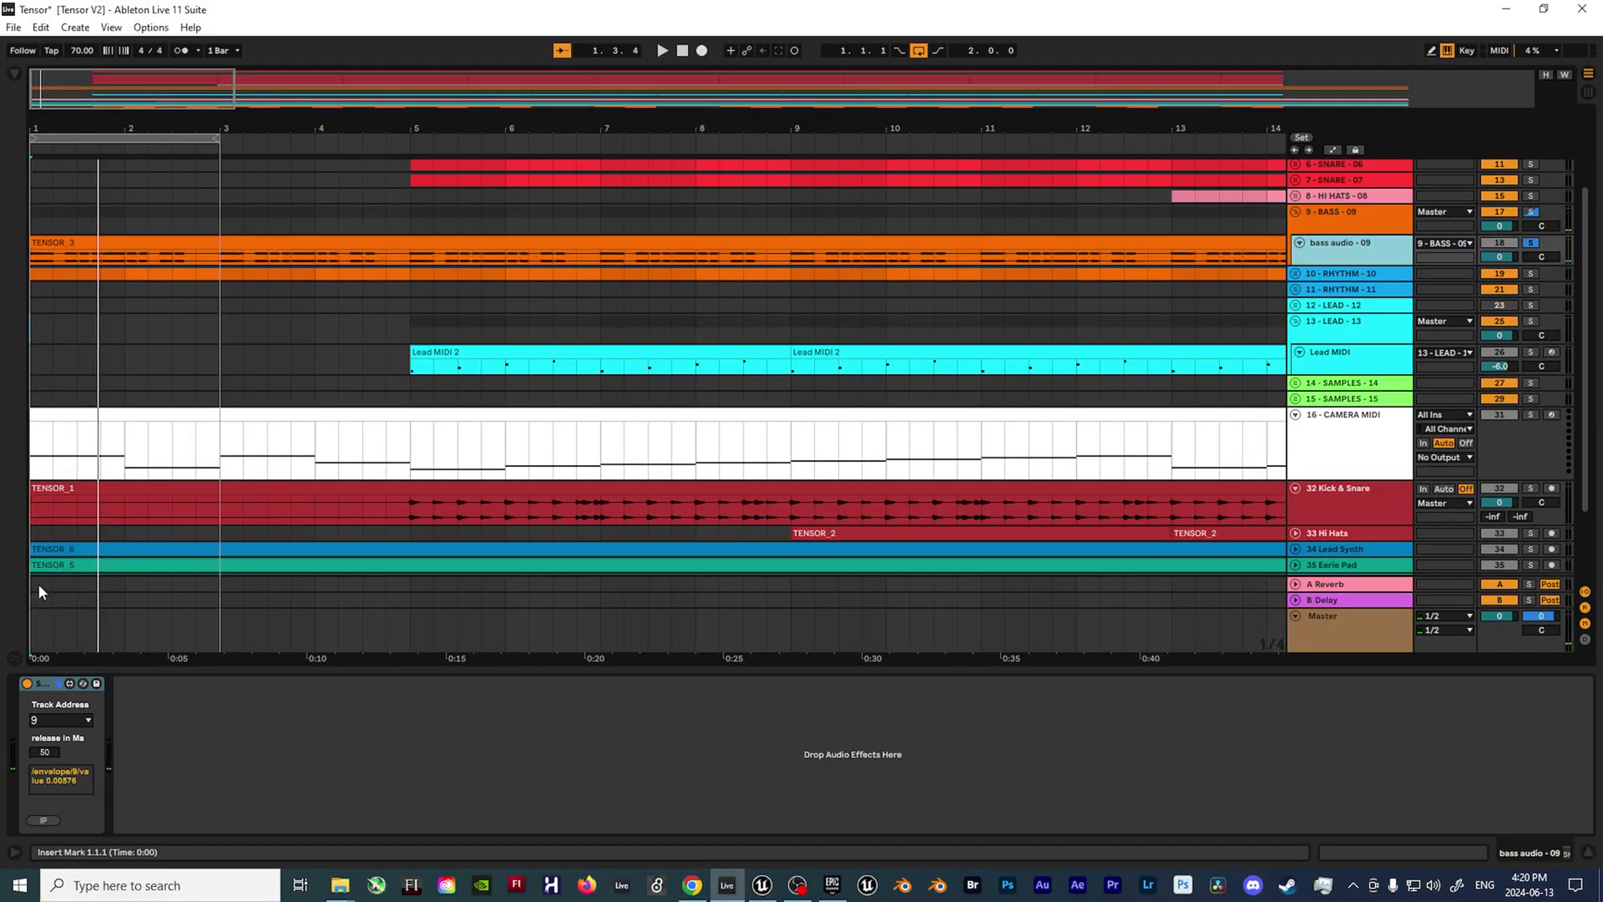
{"action": "left_click", "coordinate": [40, 685]}
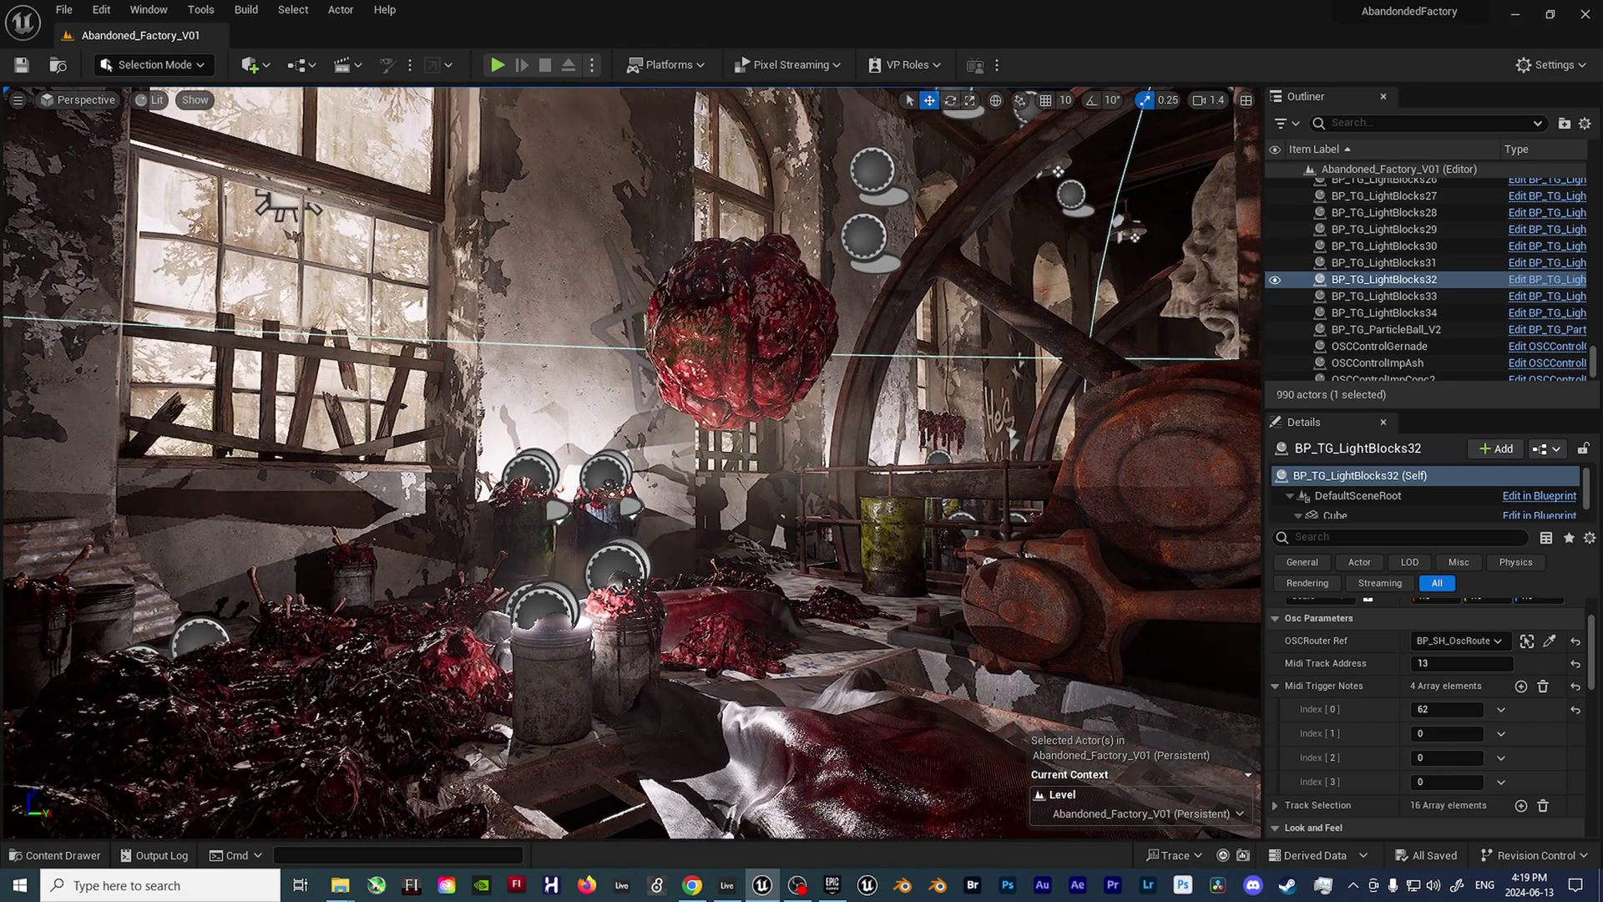
- Select the hanging meat ball BP_TG_LightBall1 and circle the camera around it
{"action": "right_click_drag", "start_coordinate": [832, 554], "coordinate": [907, 565]}
{"action": "right_click_drag", "start_coordinate": [816, 520], "coordinate": [814, 518]}
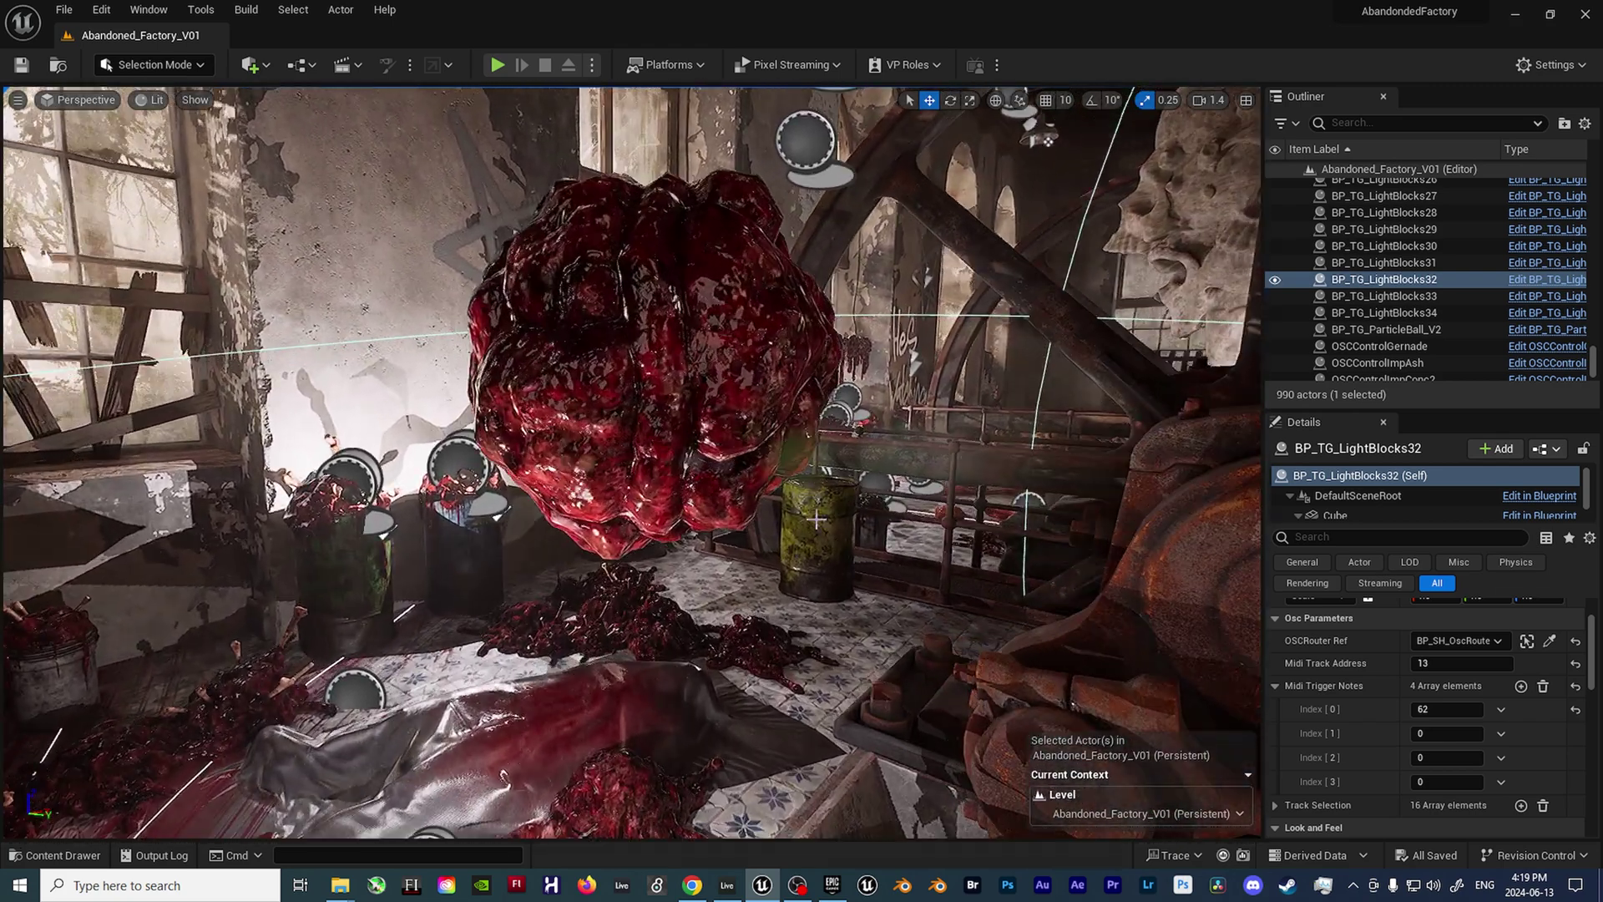
{"action": "left_click", "coordinate": [742, 443]}
{"action": "right_click_drag", "start_coordinate": [741, 442], "coordinate": [732, 339]}
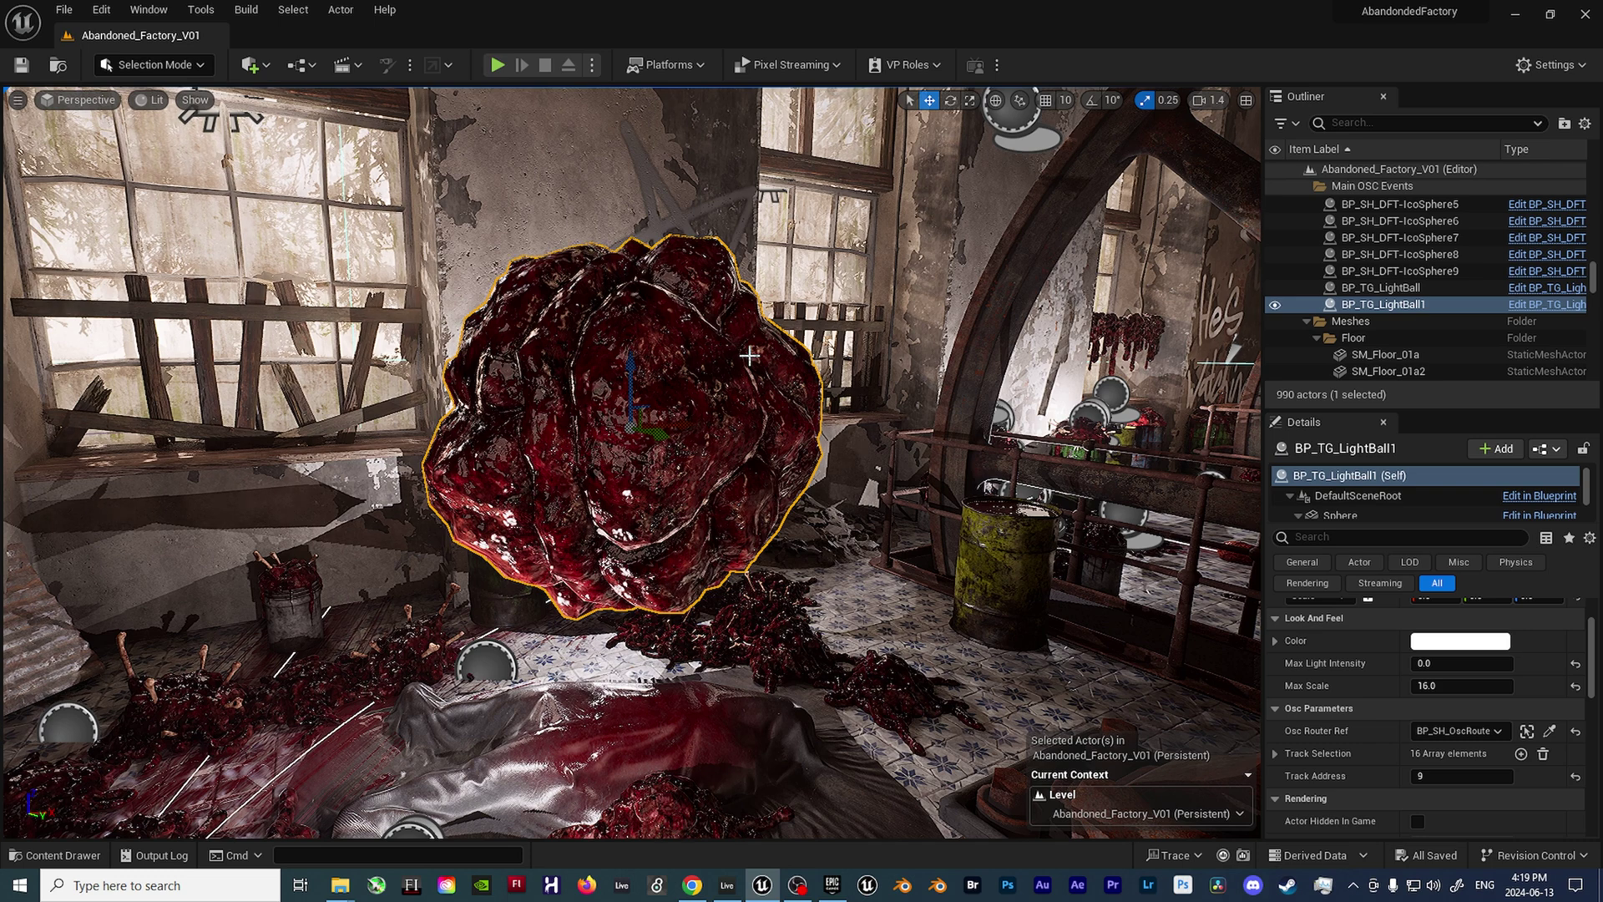
{"action": "mouse_move", "coordinate": [750, 356]}
{"action": "right_mouse_down"}
{"action": "mouse_move", "coordinate": [784, 364]}
{"action": "mouse_move", "coordinate": [802, 346]}
{"action": "mouse_move", "coordinate": [777, 357]}
{"action": "right_mouse_up"}
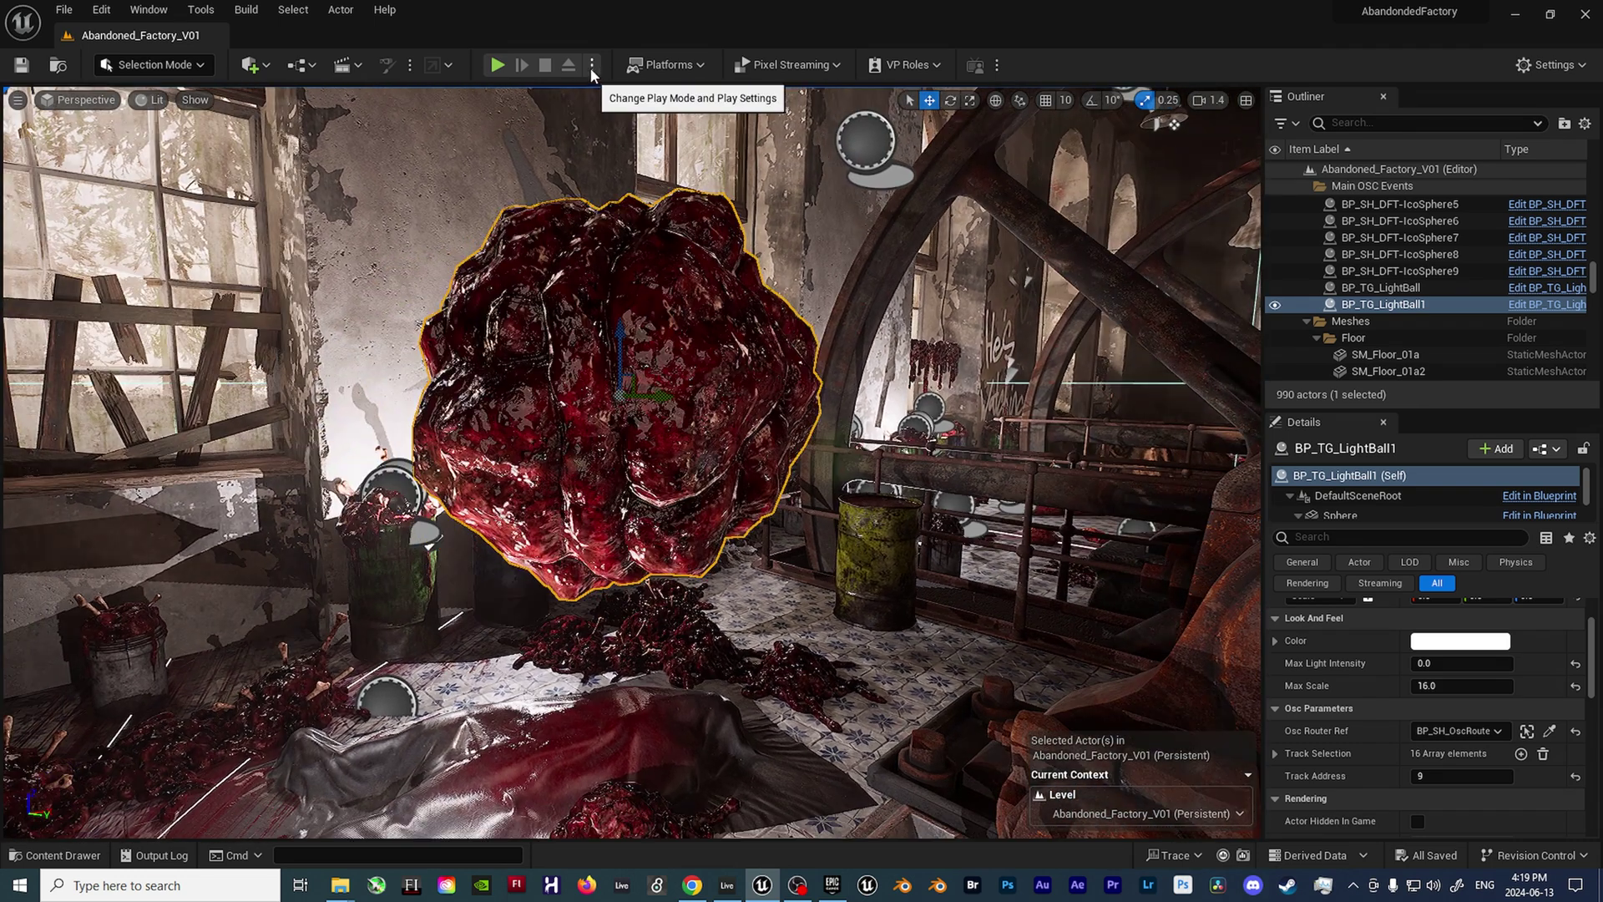
- Check Selected Viewport in the Play options and start Play In Editor
{"action": "left_click", "coordinate": [591, 66]}
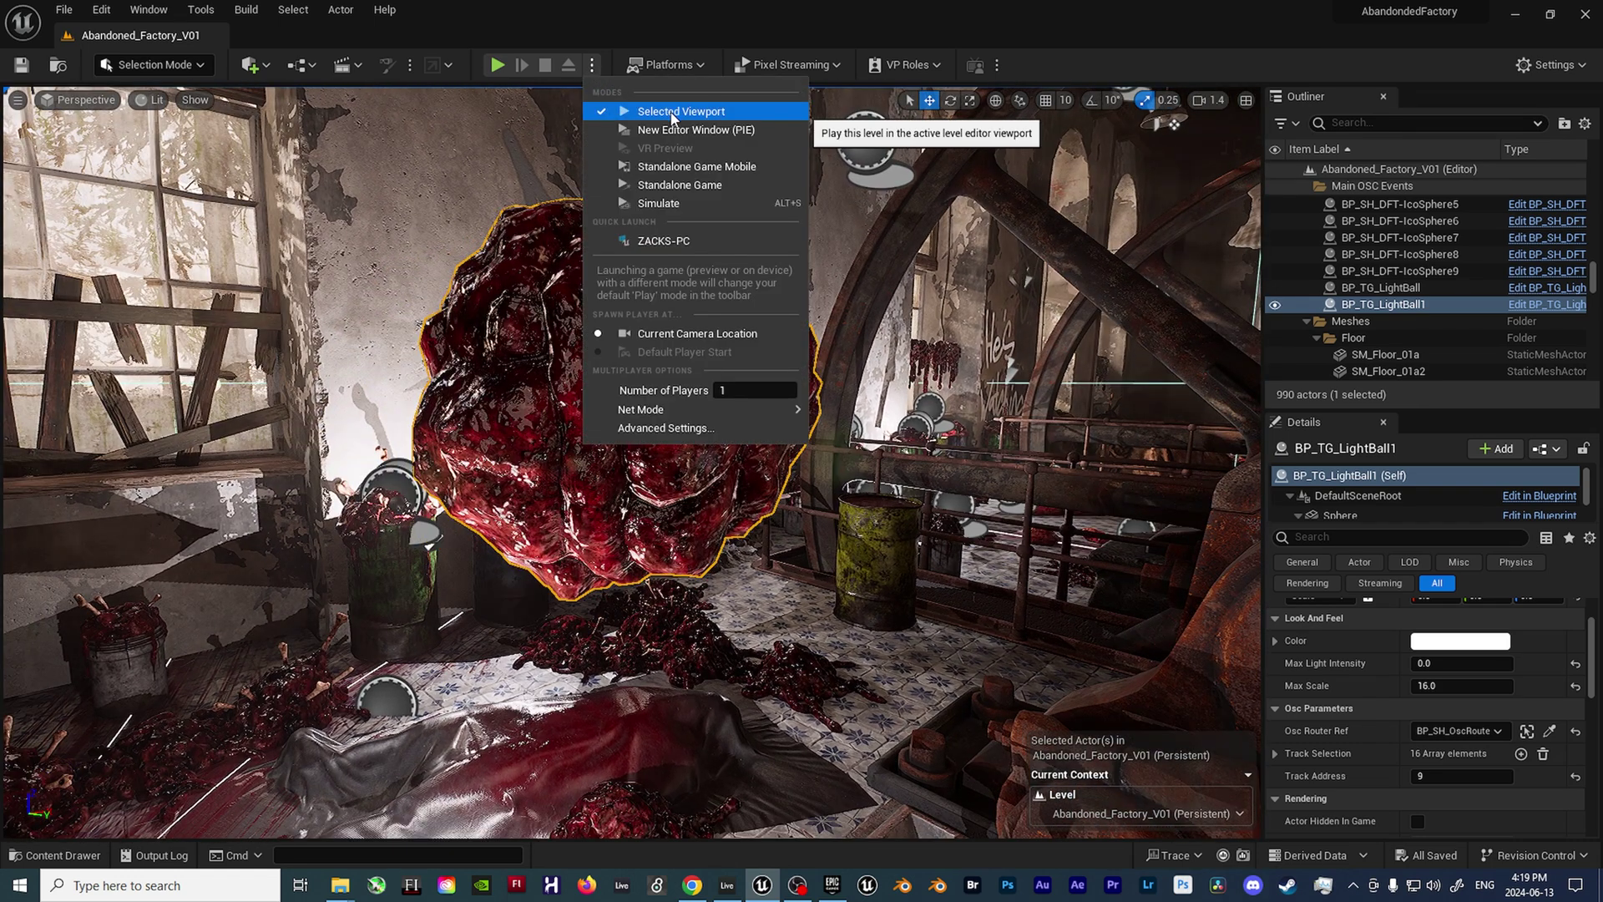
{"action": "left_click", "coordinate": [472, 32]}
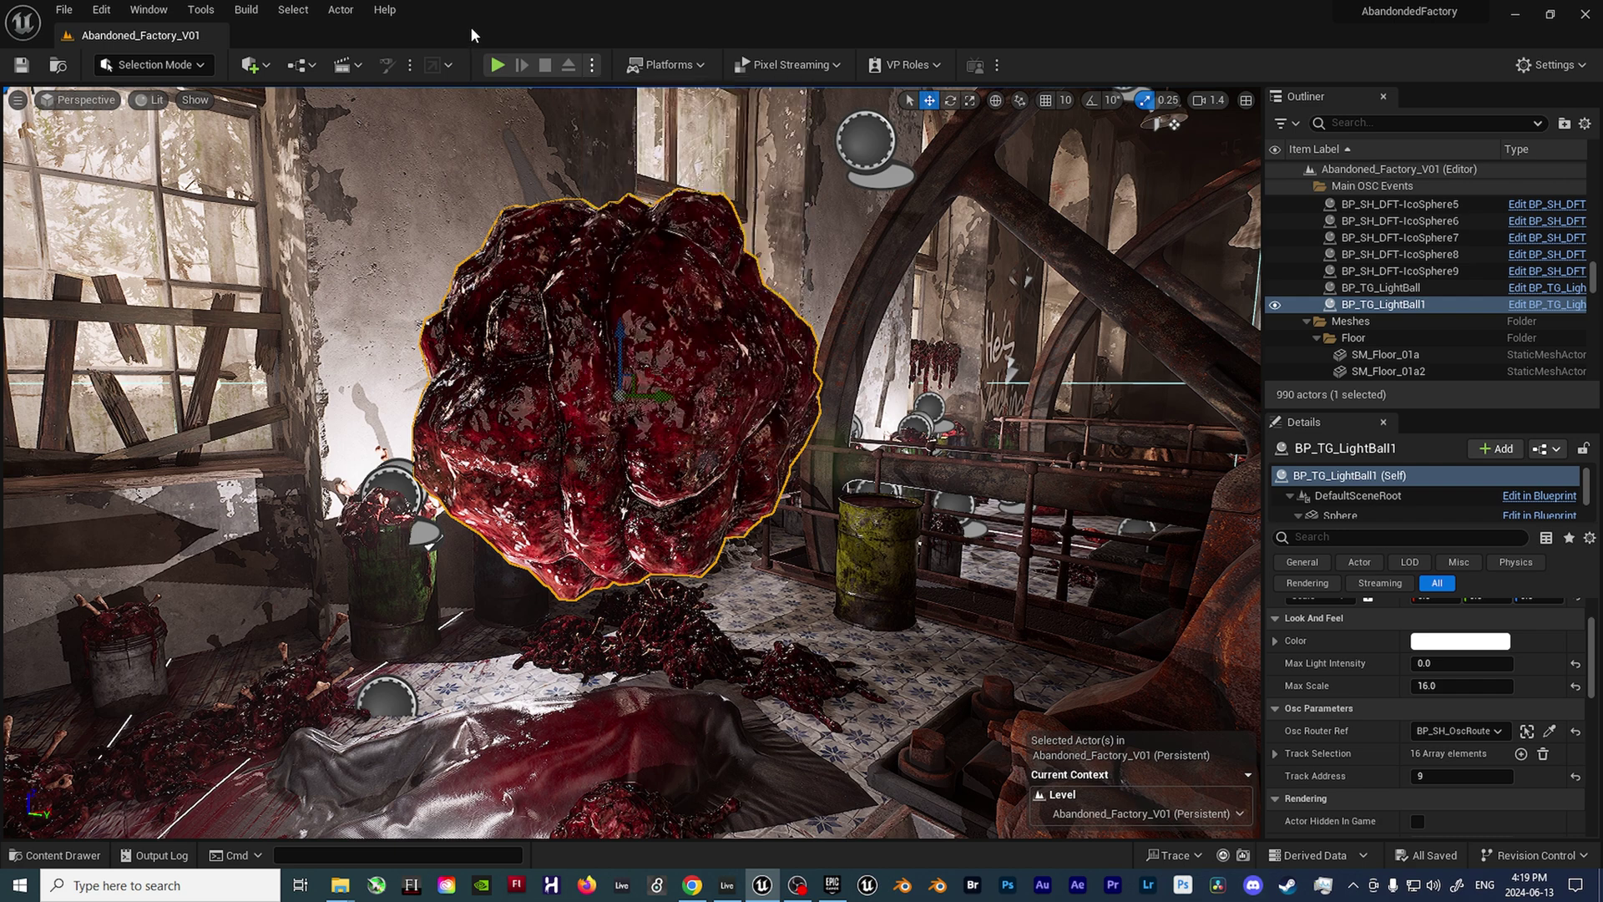
{"action": "left_click", "coordinate": [499, 66]}
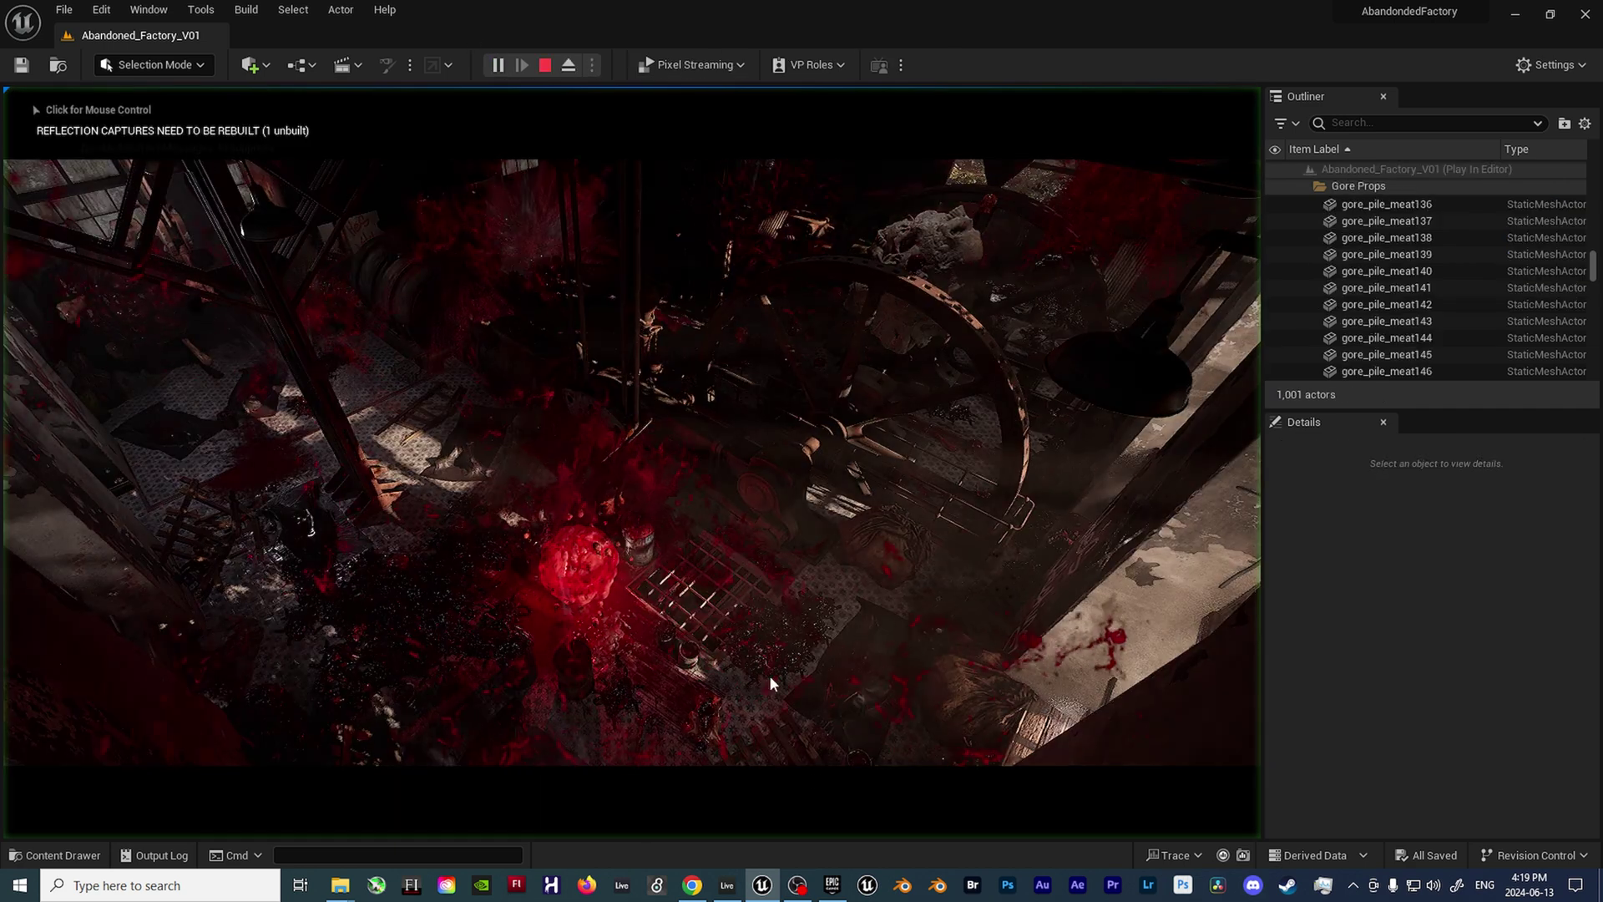
- In Ableton, select the 13 - LEAD - 13 track, start playback, select bass audio - 09, then return to Unreal
{"action": "left_click", "coordinate": [727, 887]}
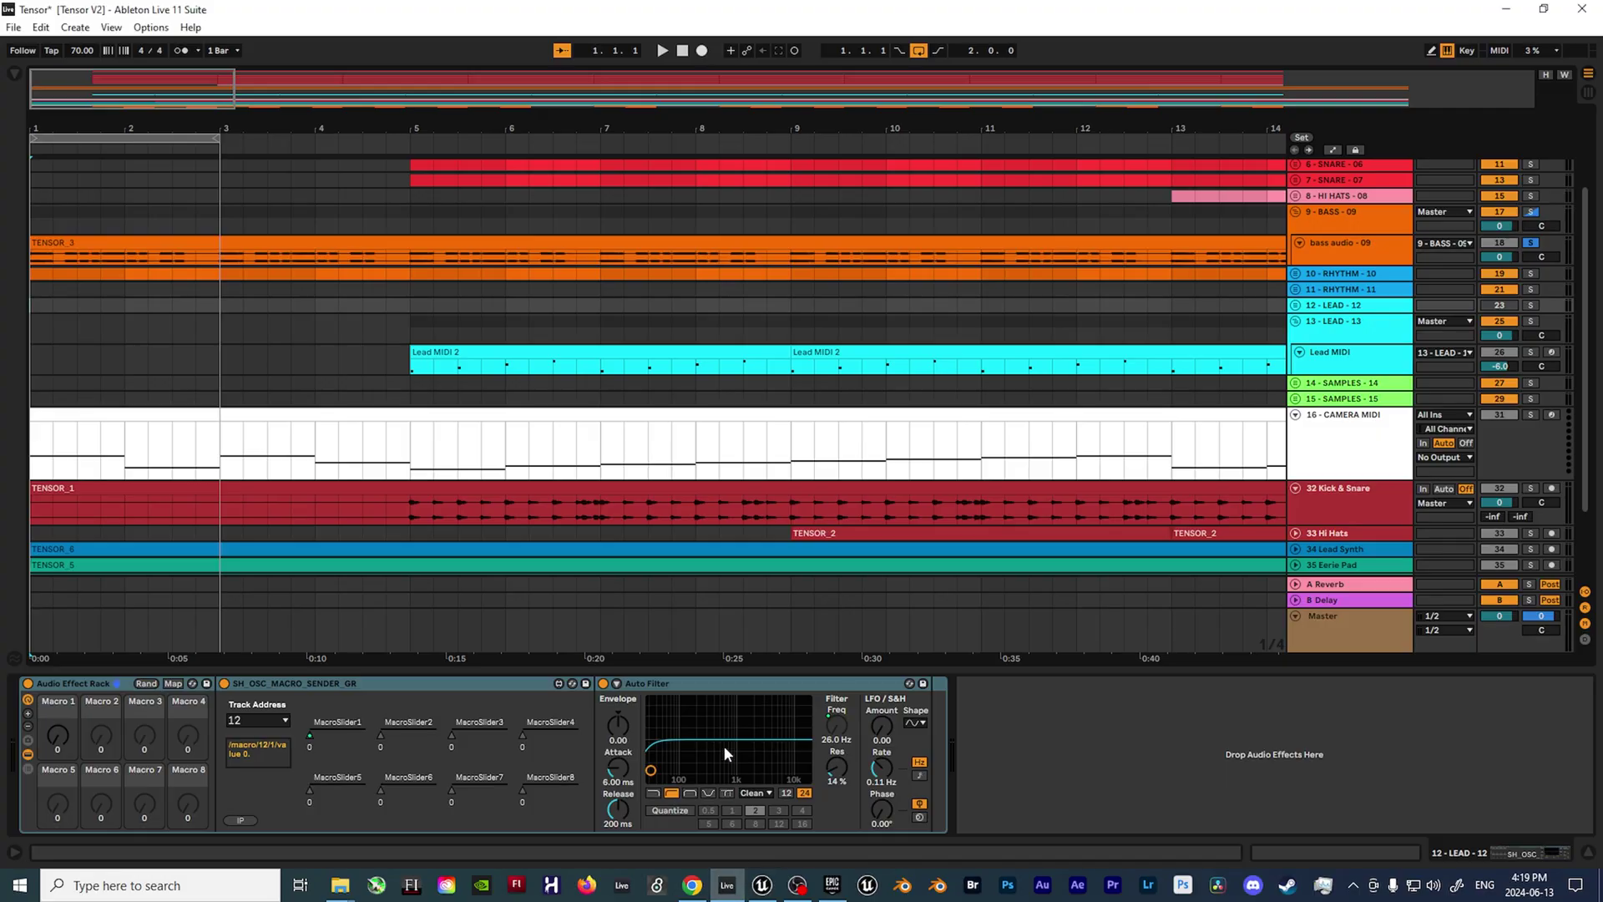
{"action": "left_click", "coordinate": [32, 329]}
{"action": "key", "text": "space"}
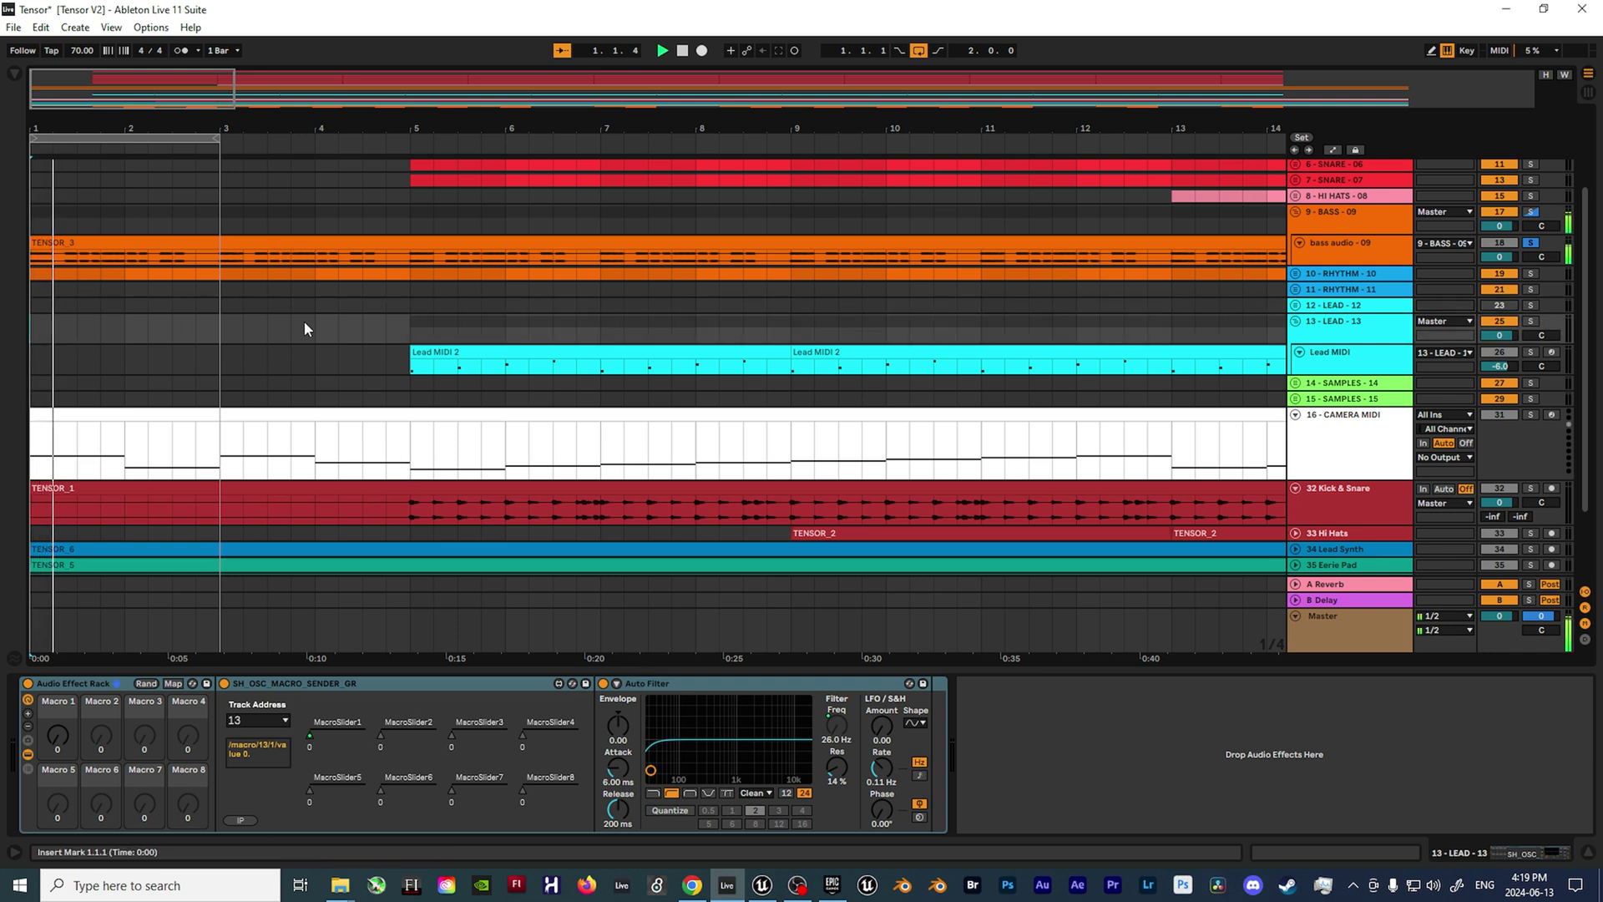
{"action": "left_click", "coordinate": [1343, 252]}
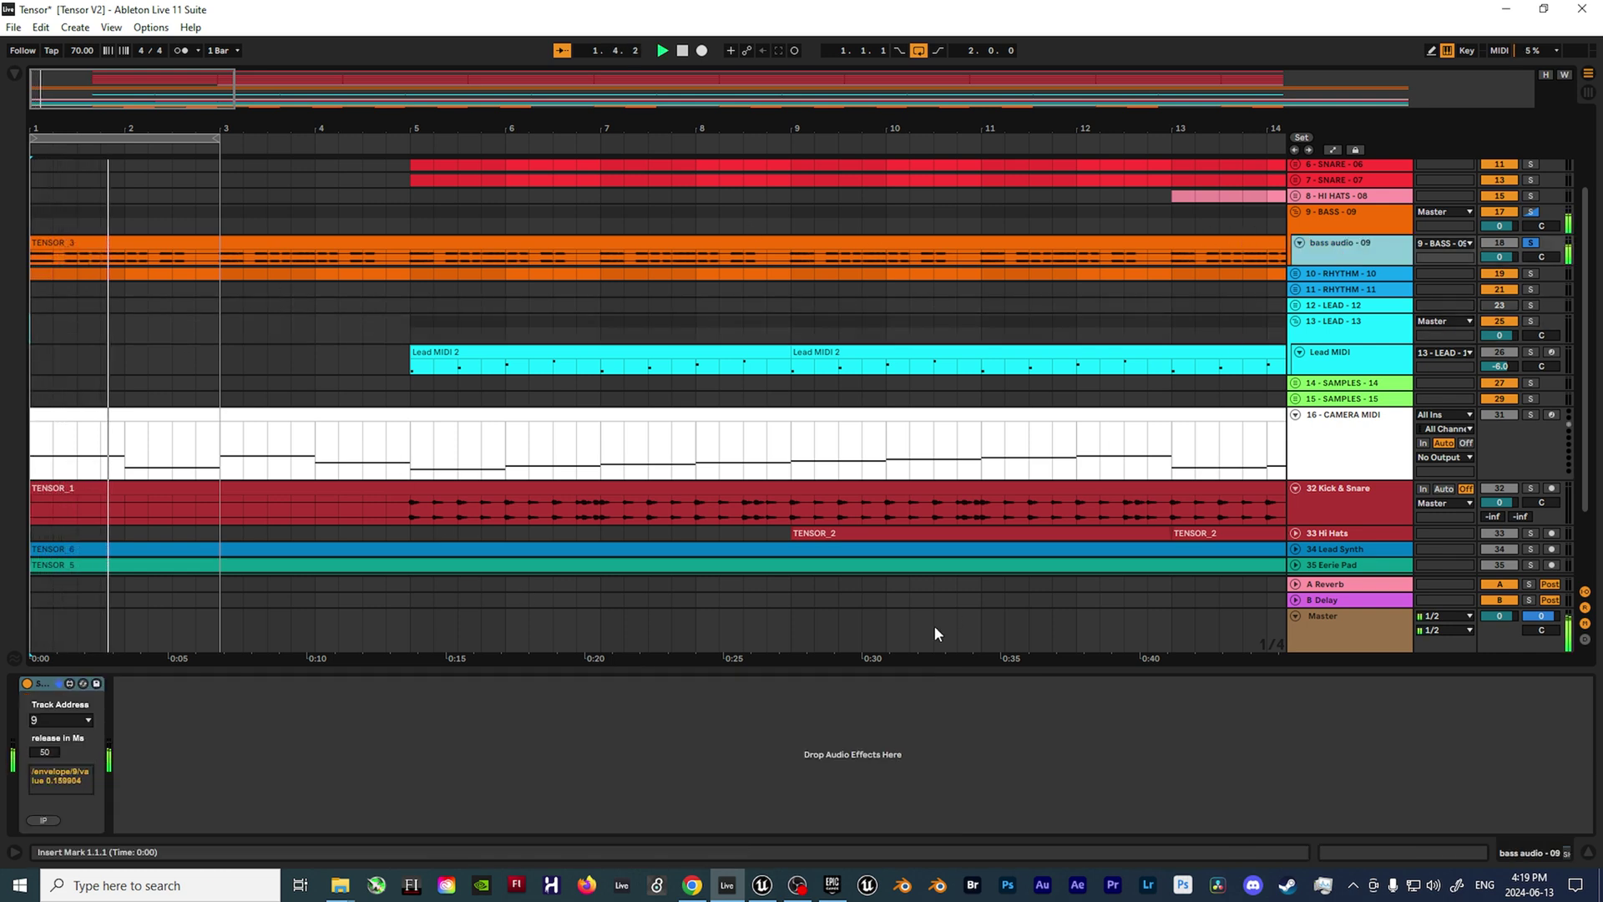
{"action": "left_click", "coordinate": [763, 885]}
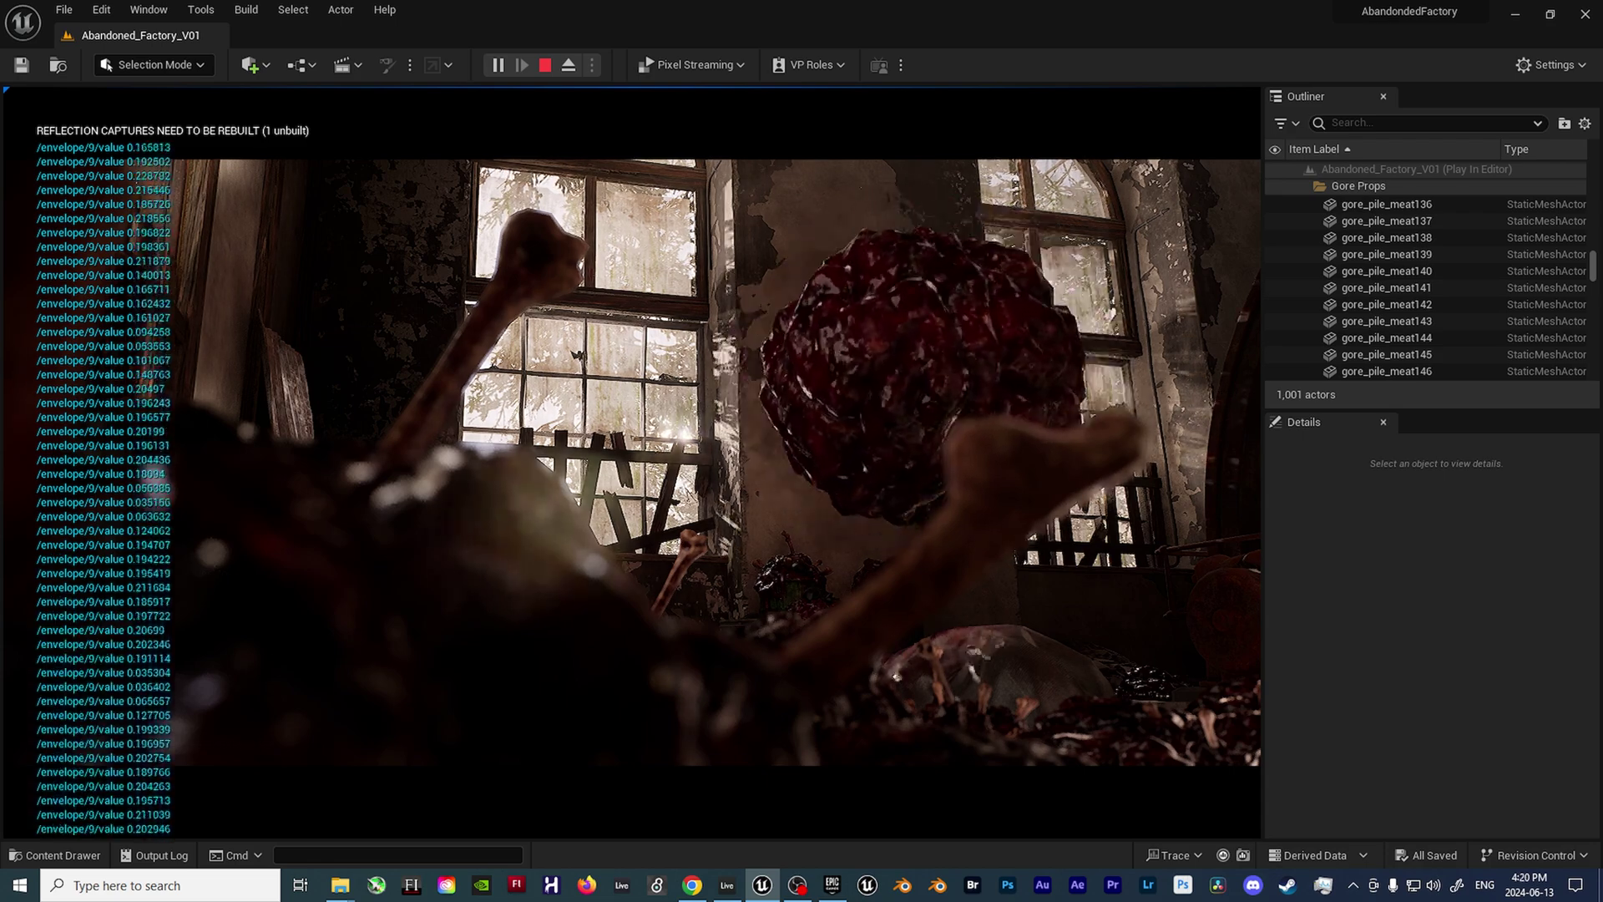
- Toggle Ableton playback again from the start, then bring the Unreal editor back to the front
{"action": "key", "text": "alt+Tab"}
{"action": "key", "text": "space"}
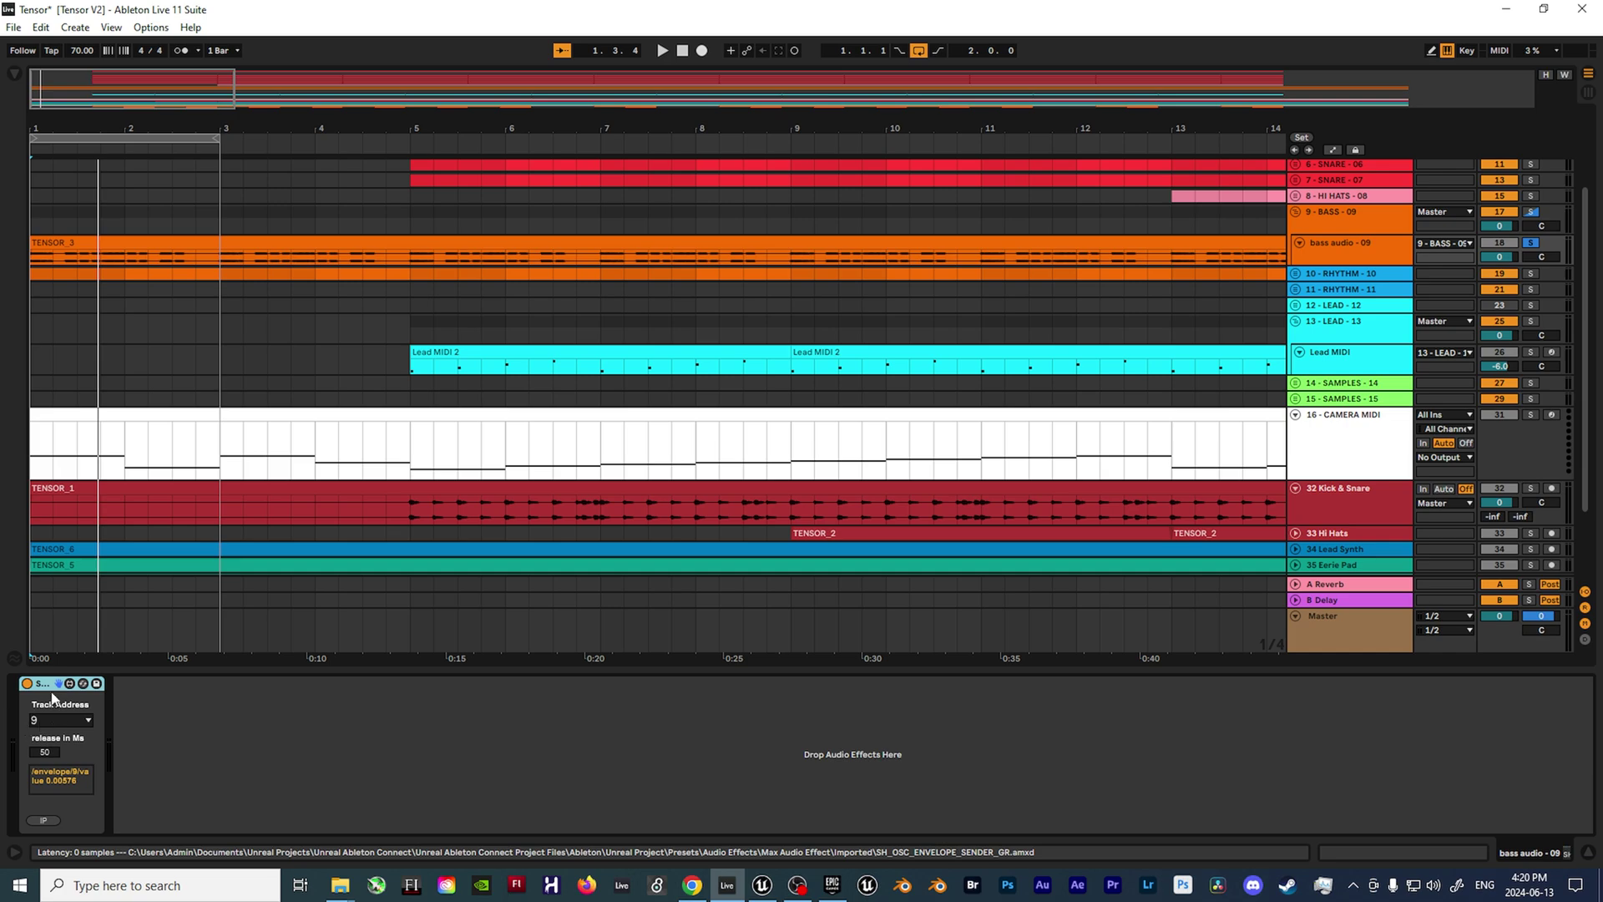
{"action": "key", "text": "alt+Tab"}
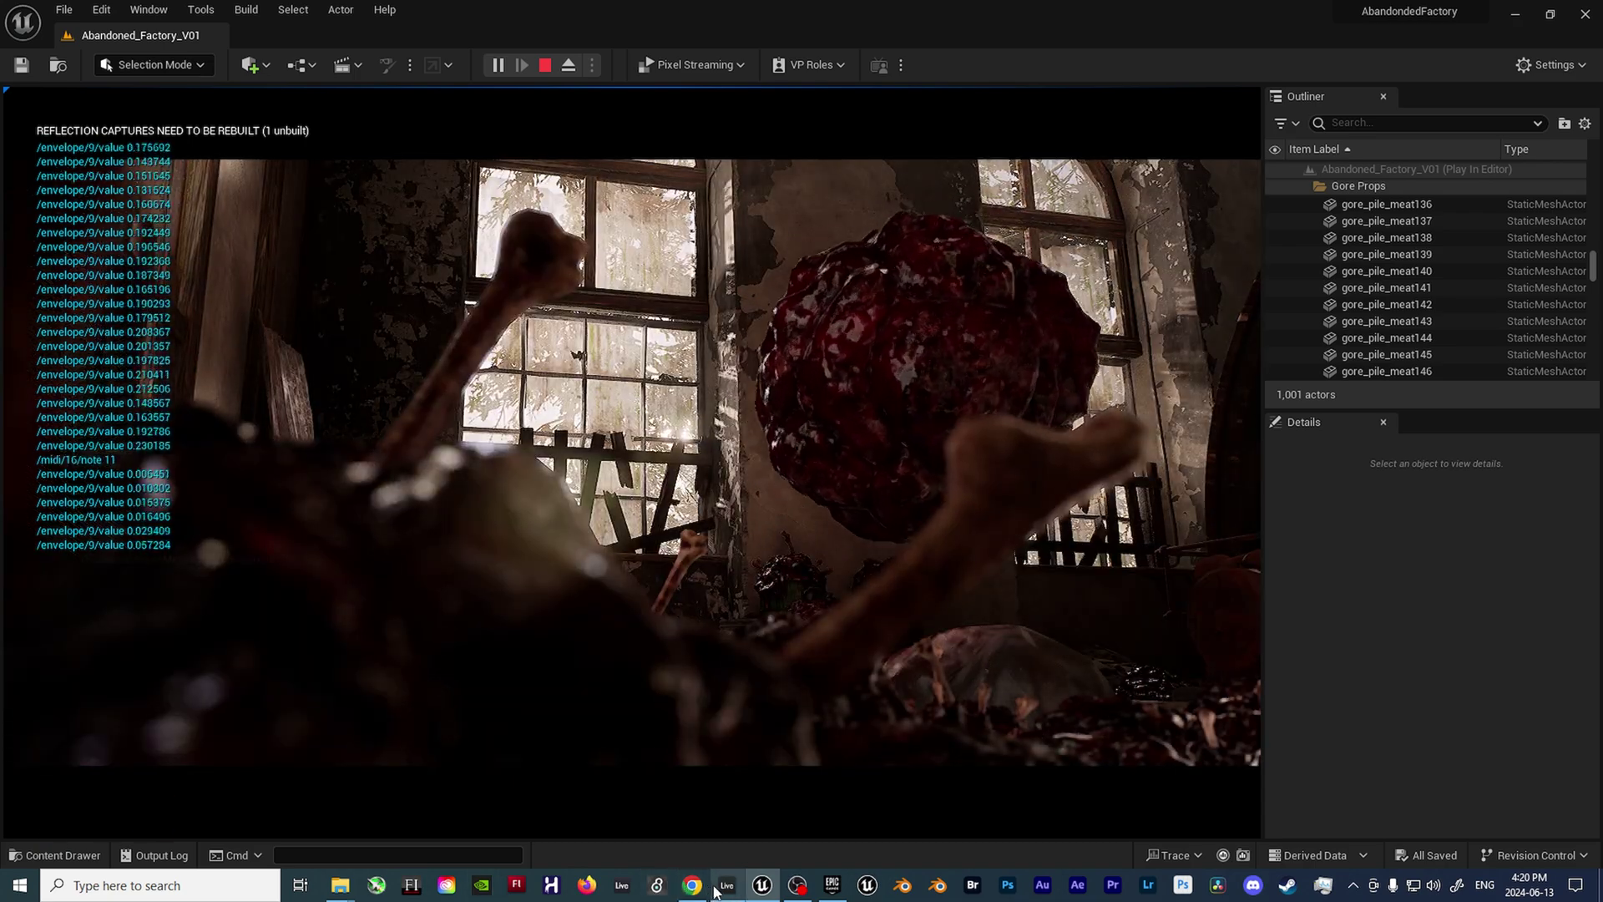
{"action": "left_click", "coordinate": [726, 888]}
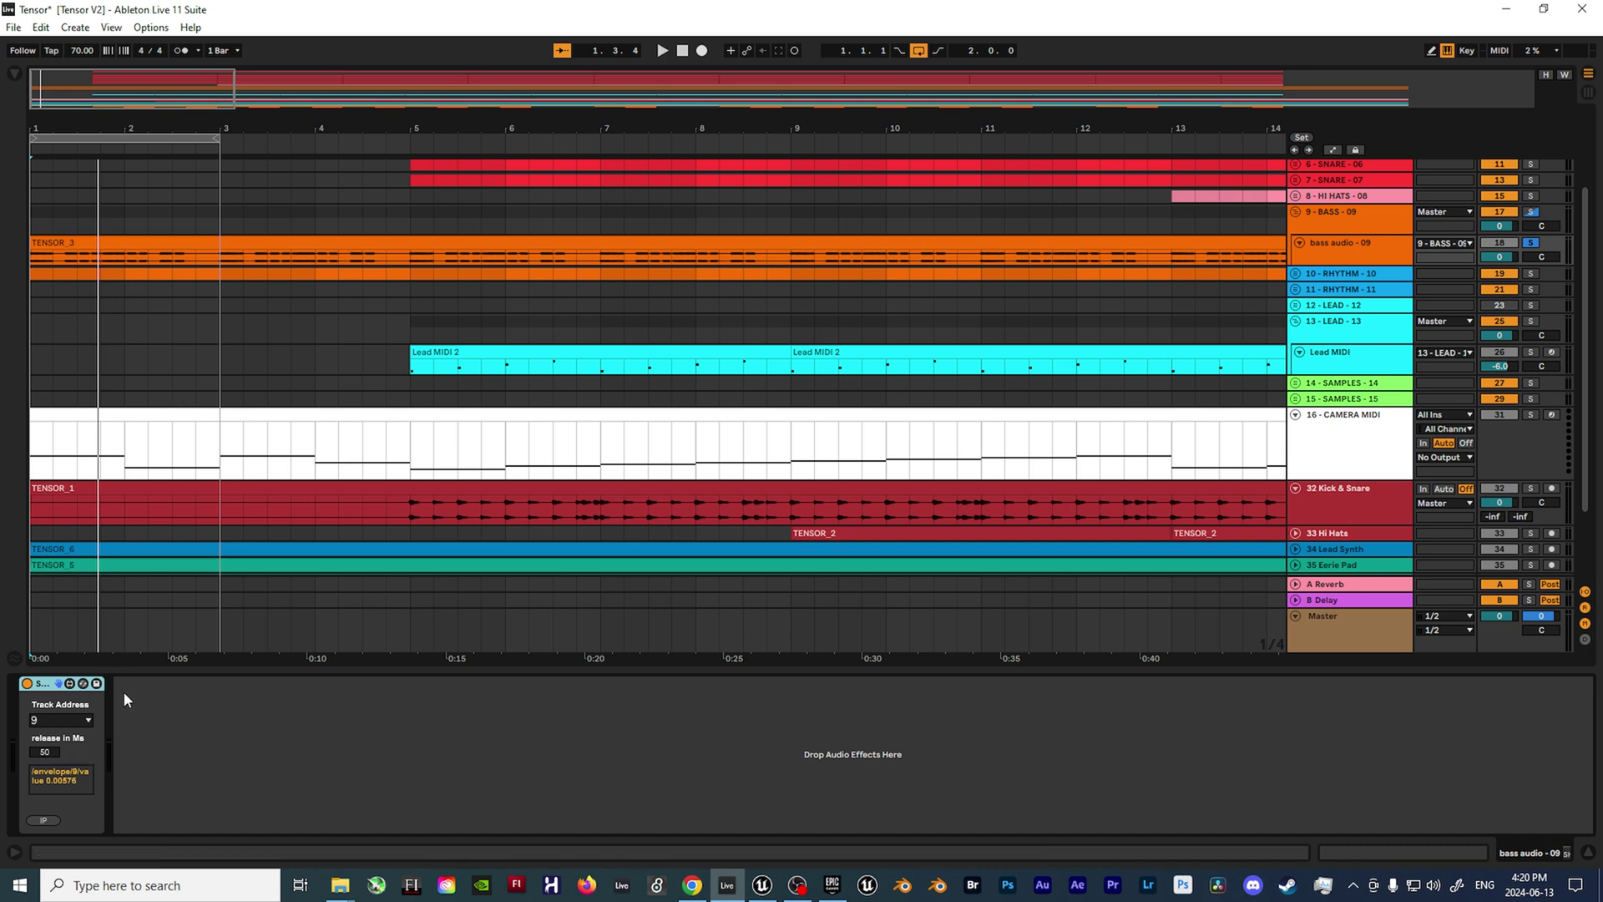
{"action": "key", "text": "space"}
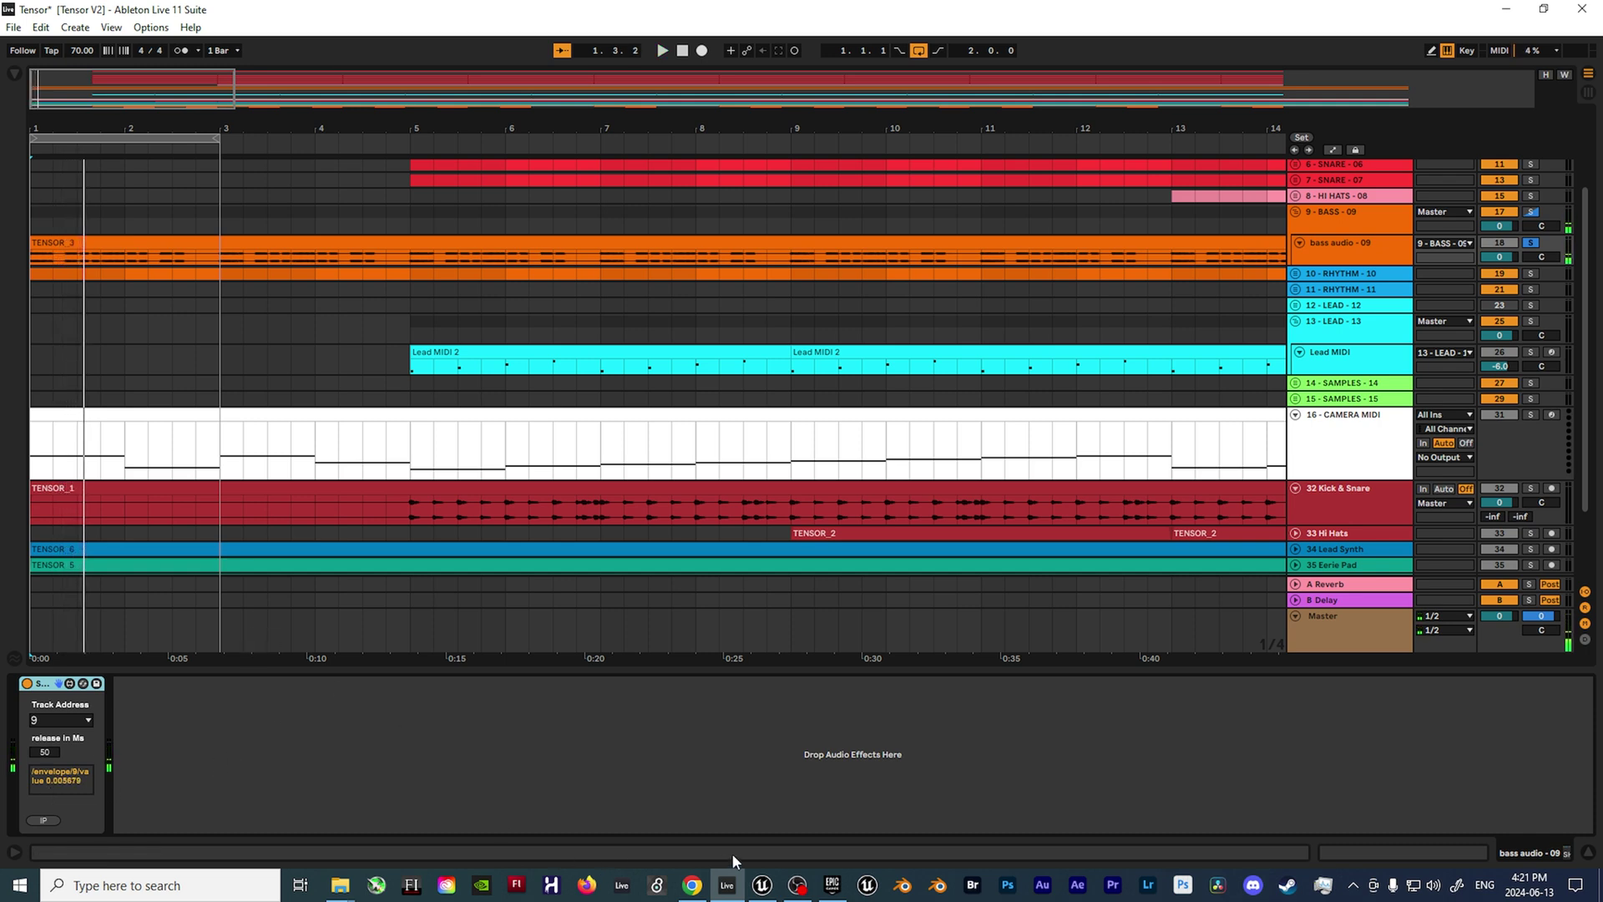
{"action": "mouse_move", "coordinate": [800, 892]}
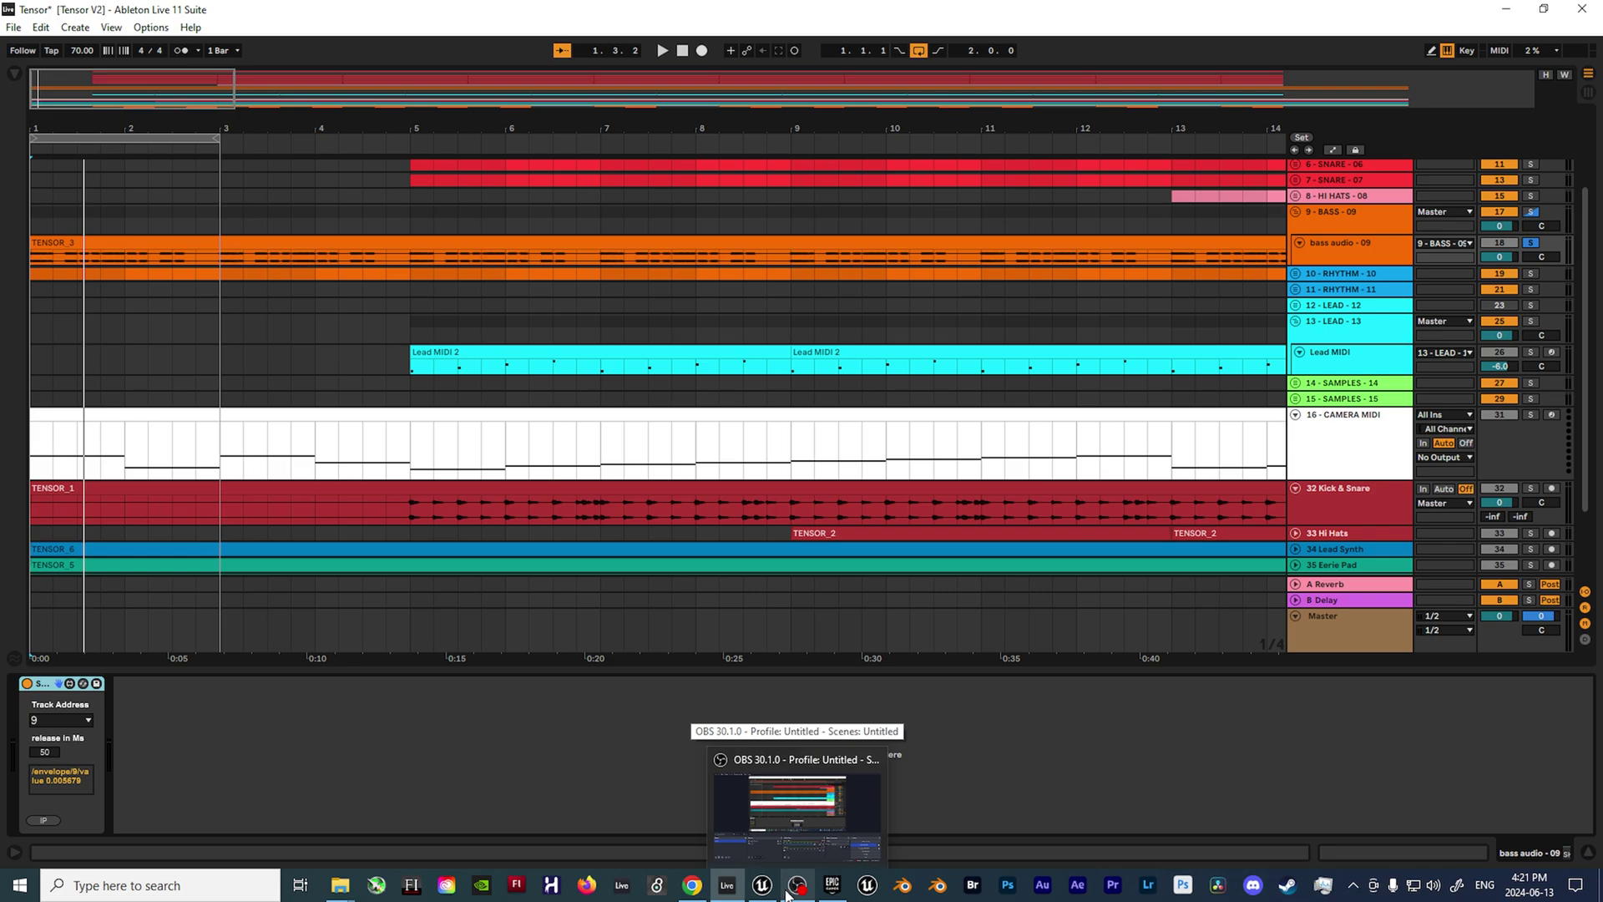
{"action": "left_click", "coordinate": [762, 887]}
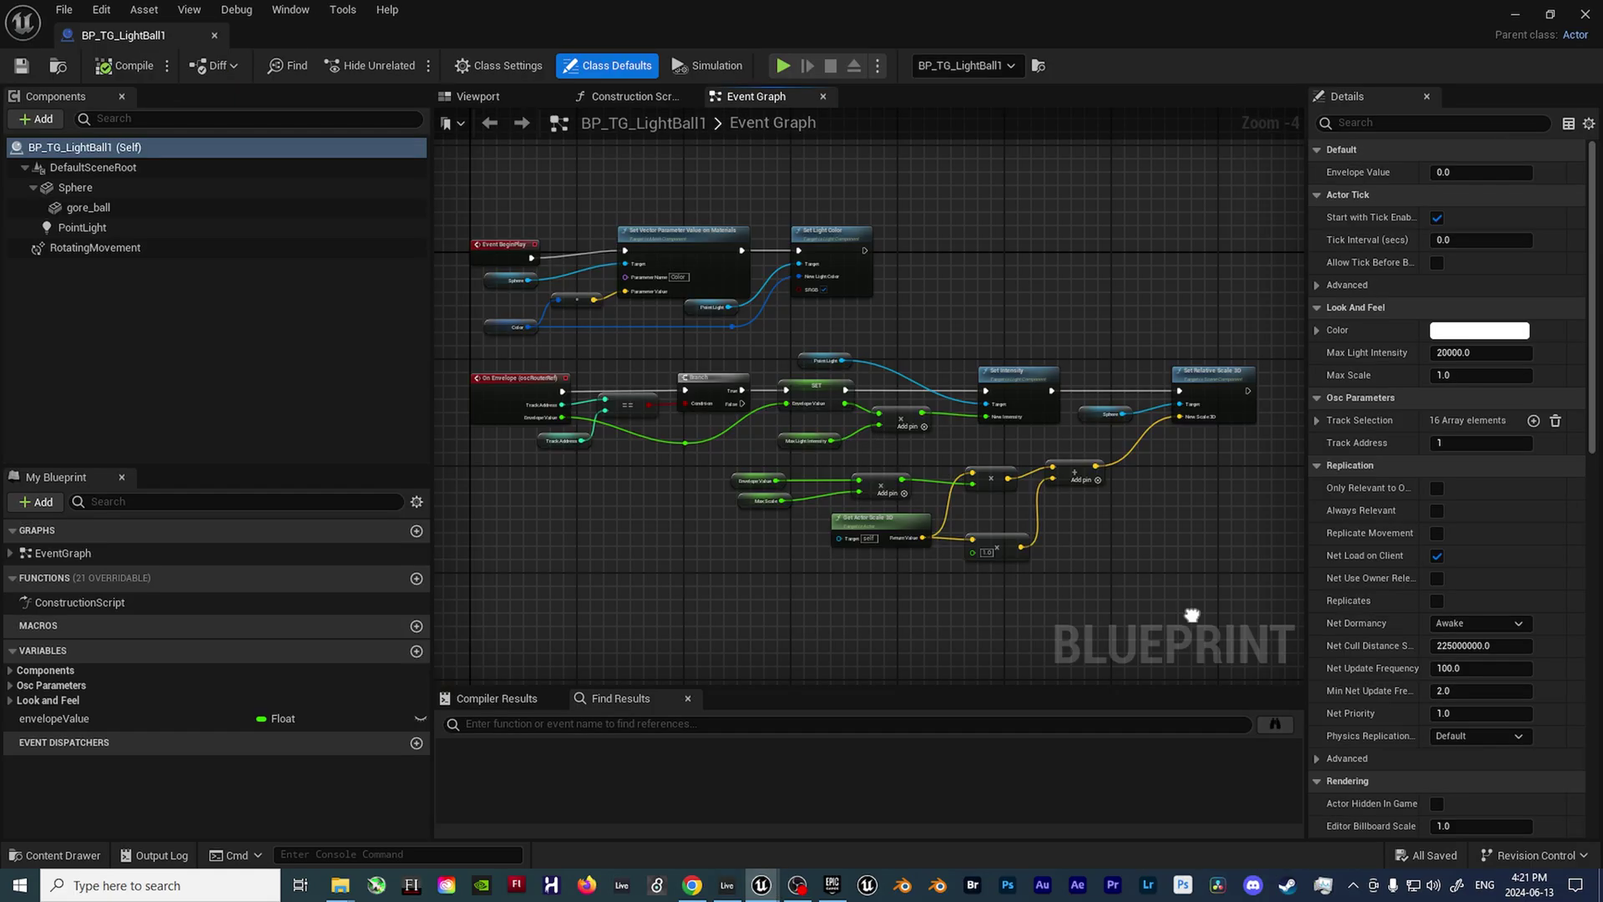
- Fly the viewport toward the floor and buckets and select the OSCControlImpMetal effect
{"action": "right_click_drag", "start_coordinate": [1192, 622], "coordinate": [1190, 609]}
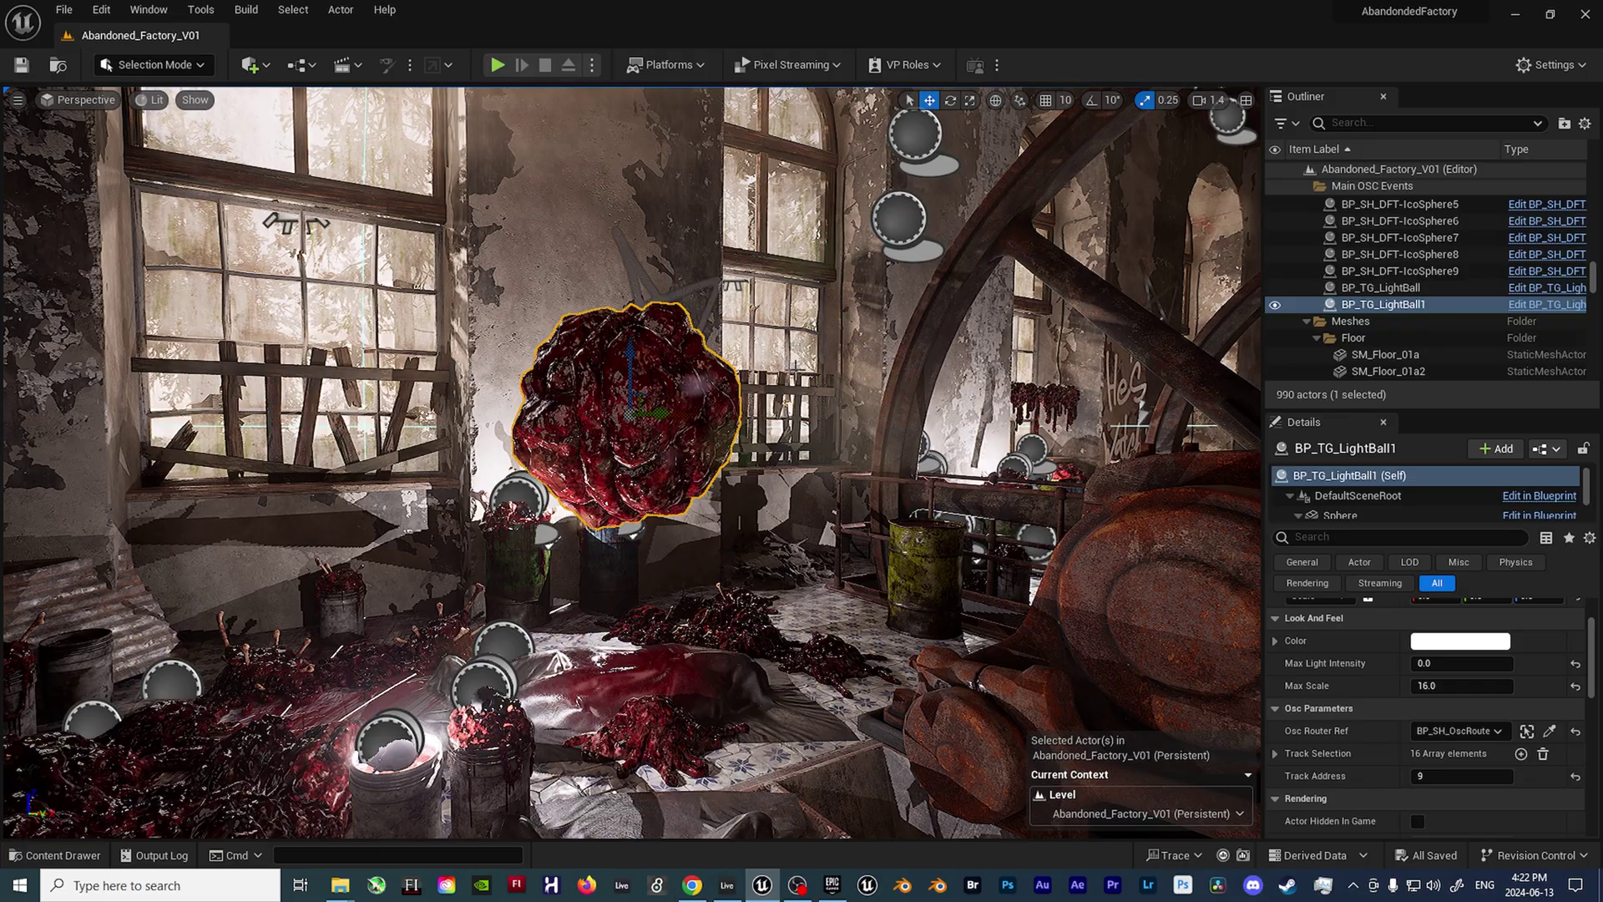
{"action": "key", "text": "w"}
{"action": "right_click_drag", "start_coordinate": [816, 501], "coordinate": [774, 594]}
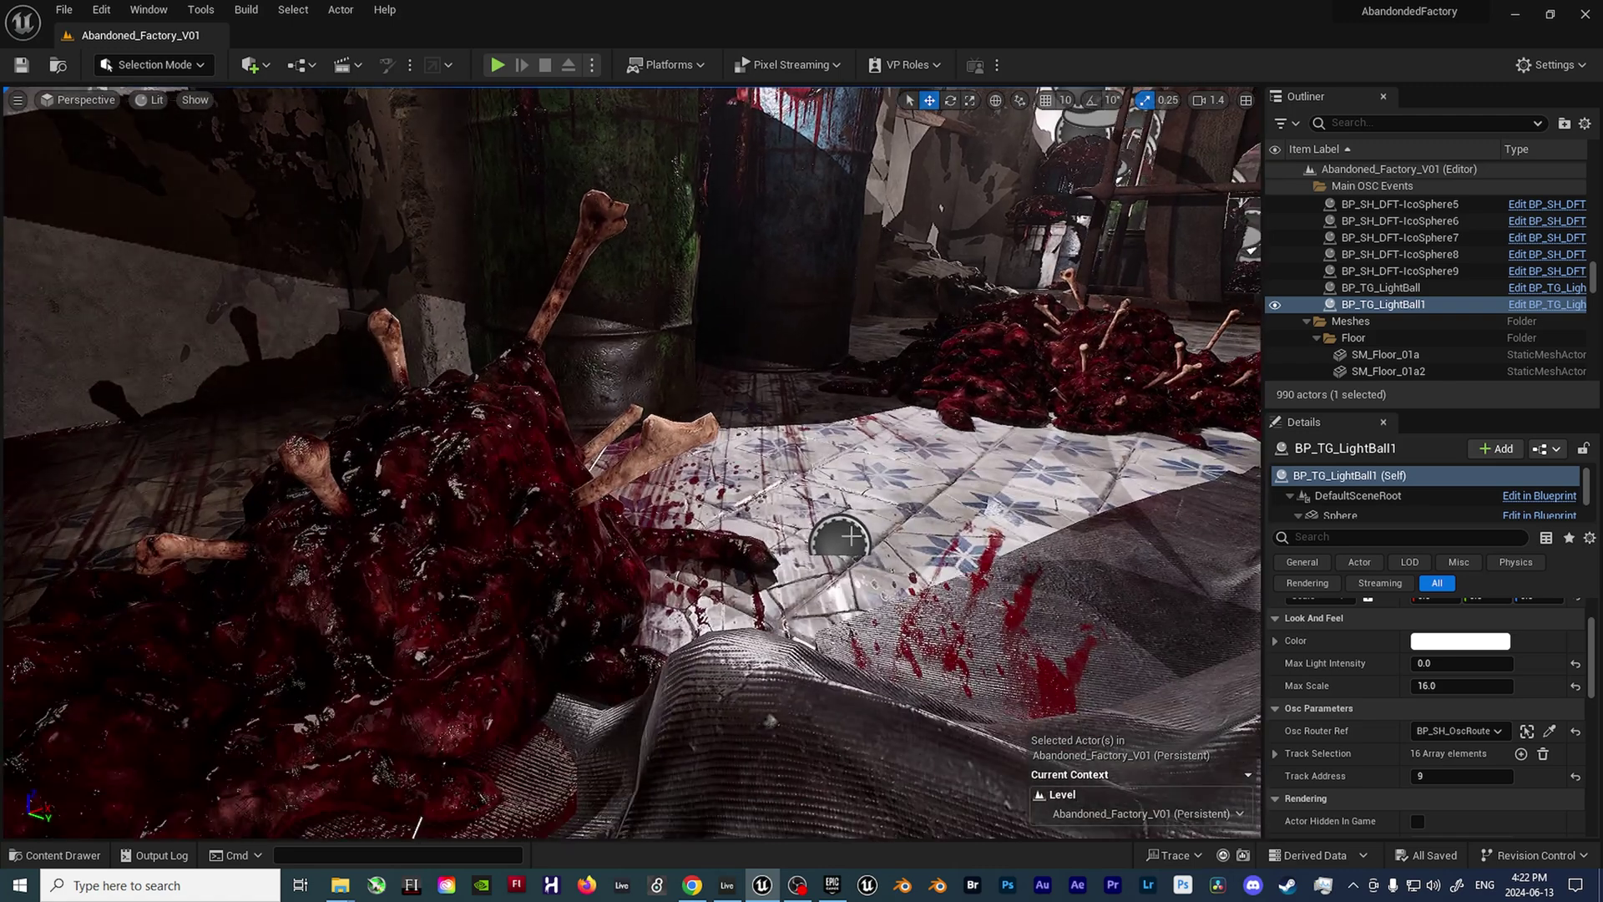
{"action": "left_click", "coordinate": [851, 537]}
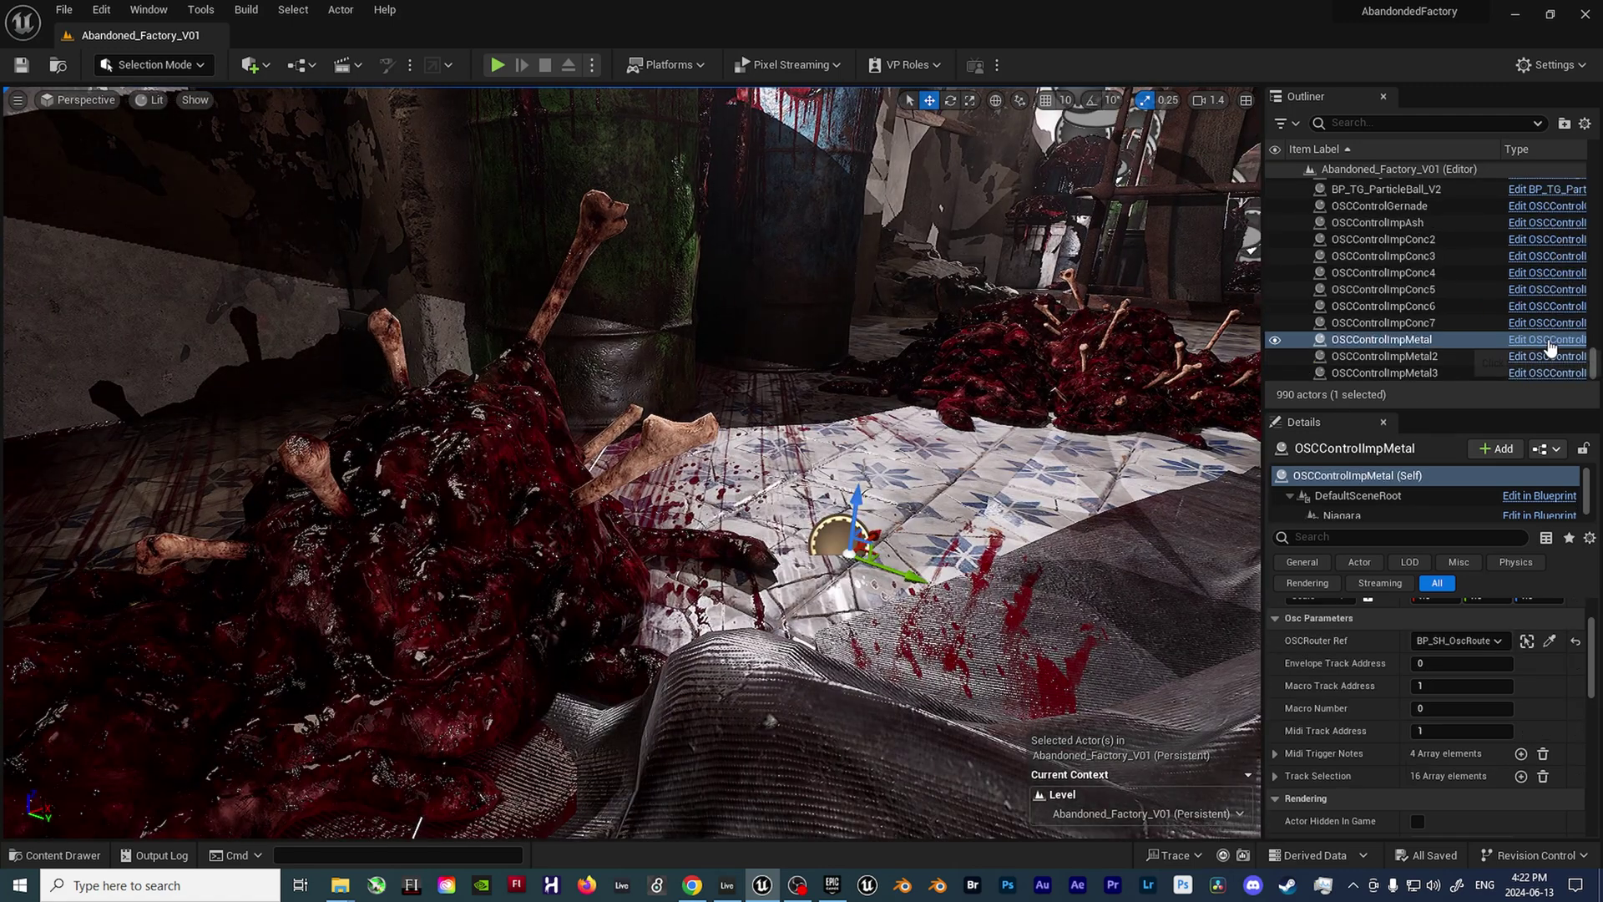
- Review the OSCControlImpMetal Blueprint's Activate and Enable Input nodes, close it, and return to Ableton
{"action": "left_click", "coordinate": [1550, 339]}
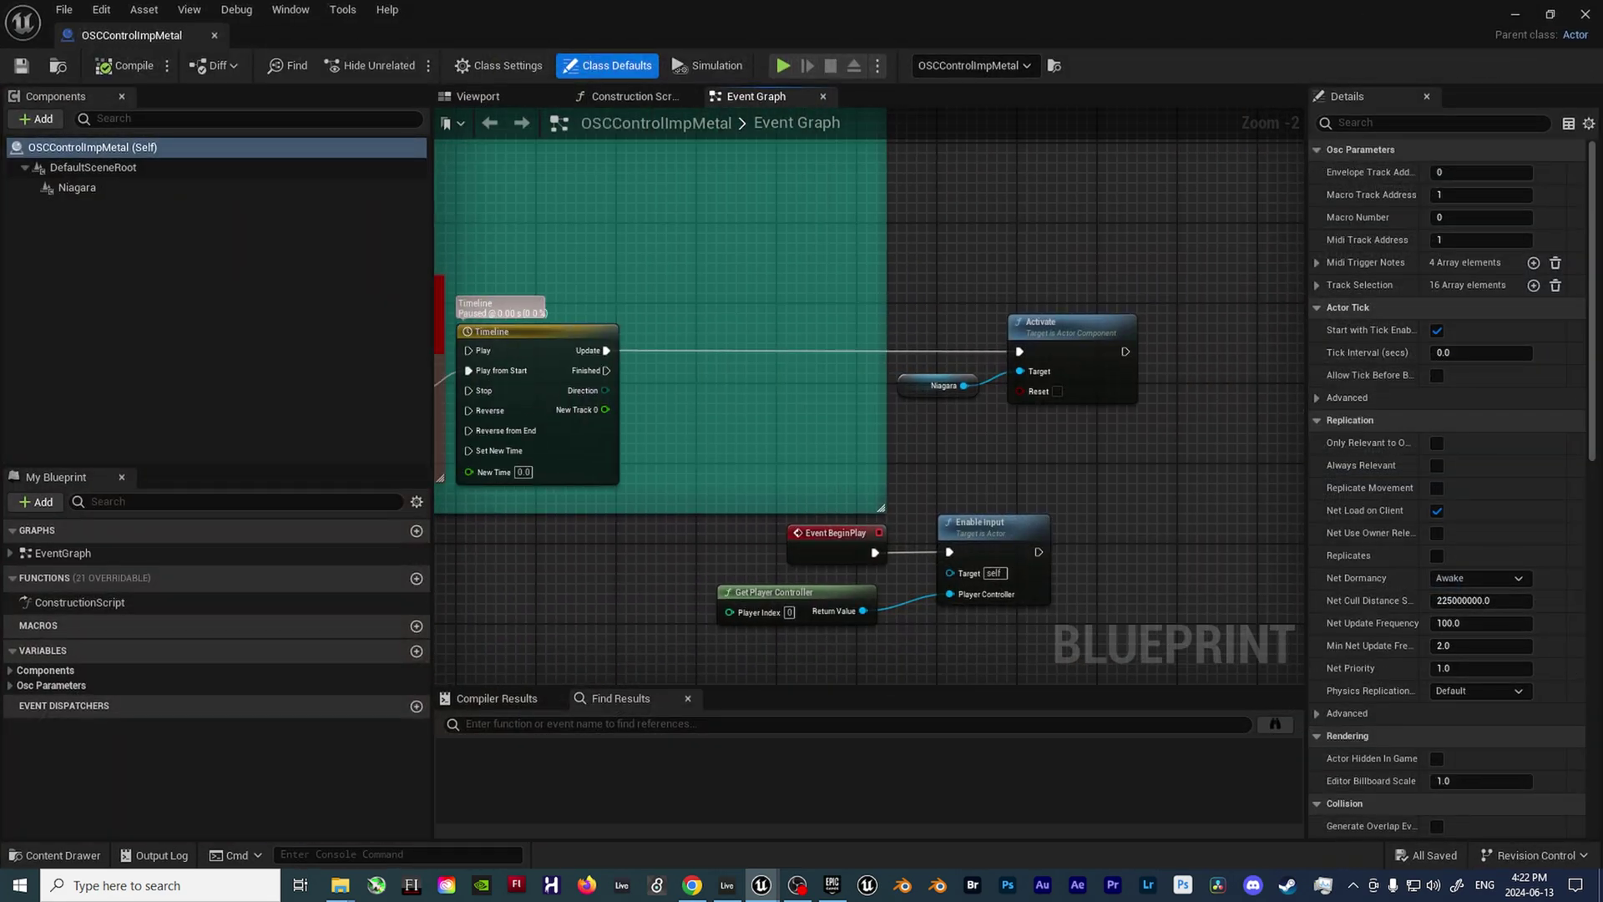
{"action": "right_click_drag", "start_coordinate": [802, 401], "coordinate": [644, 404]}
{"action": "right_click_drag", "start_coordinate": [1235, 456], "coordinate": [1308, 413]}
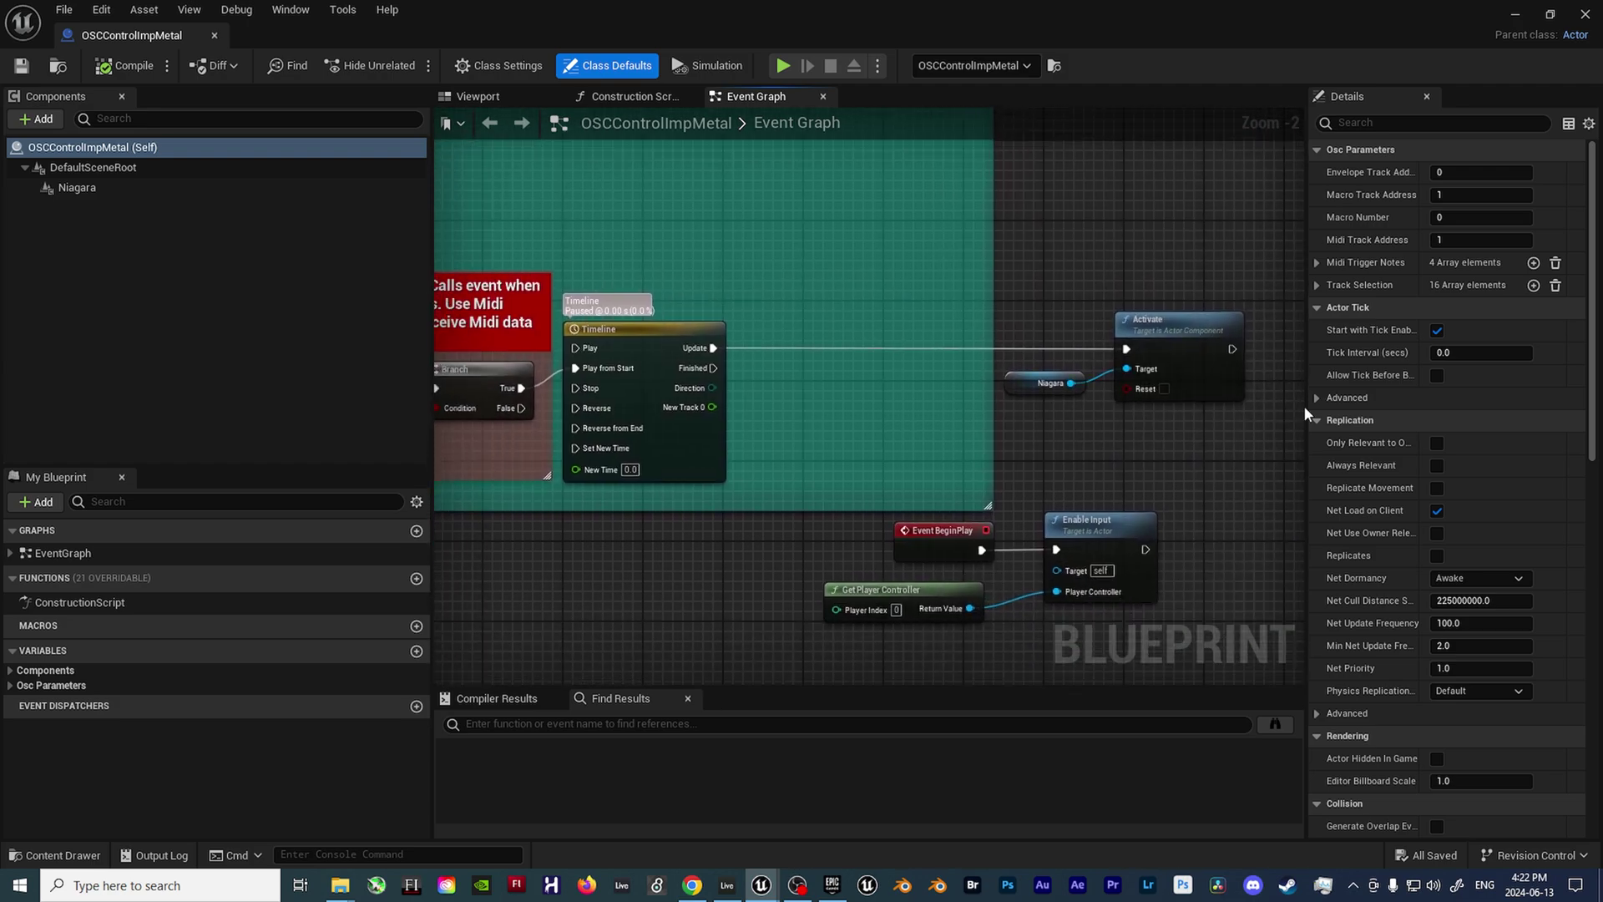
{"action": "left_click", "coordinate": [1586, 15]}
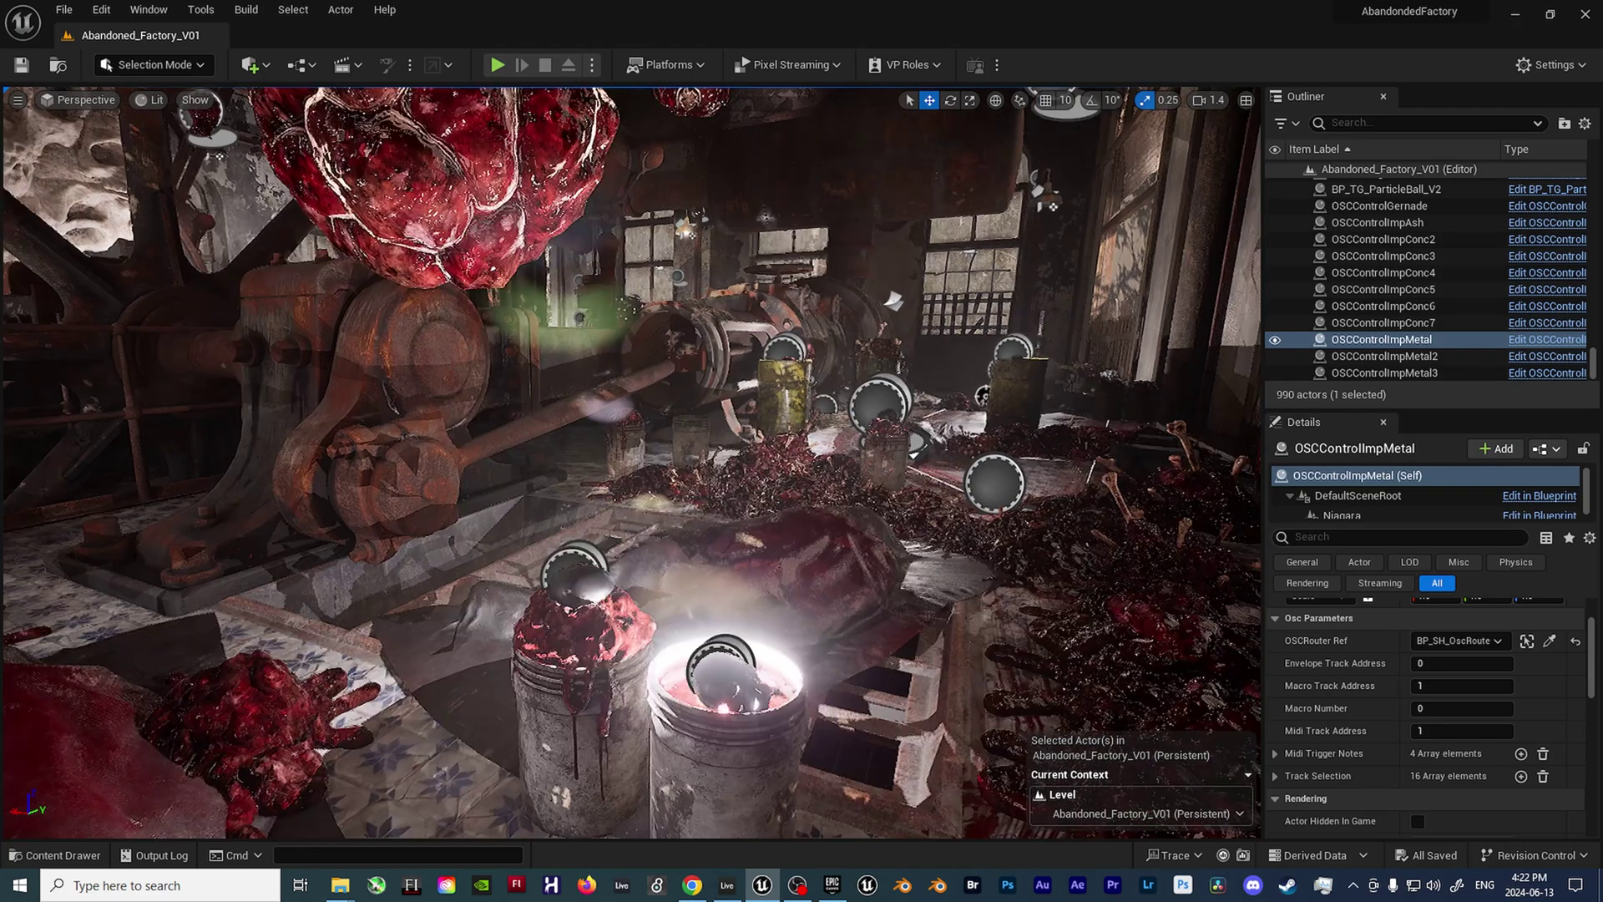
{"action": "right_click_drag", "start_coordinate": [632, 463], "coordinate": [572, 446]}
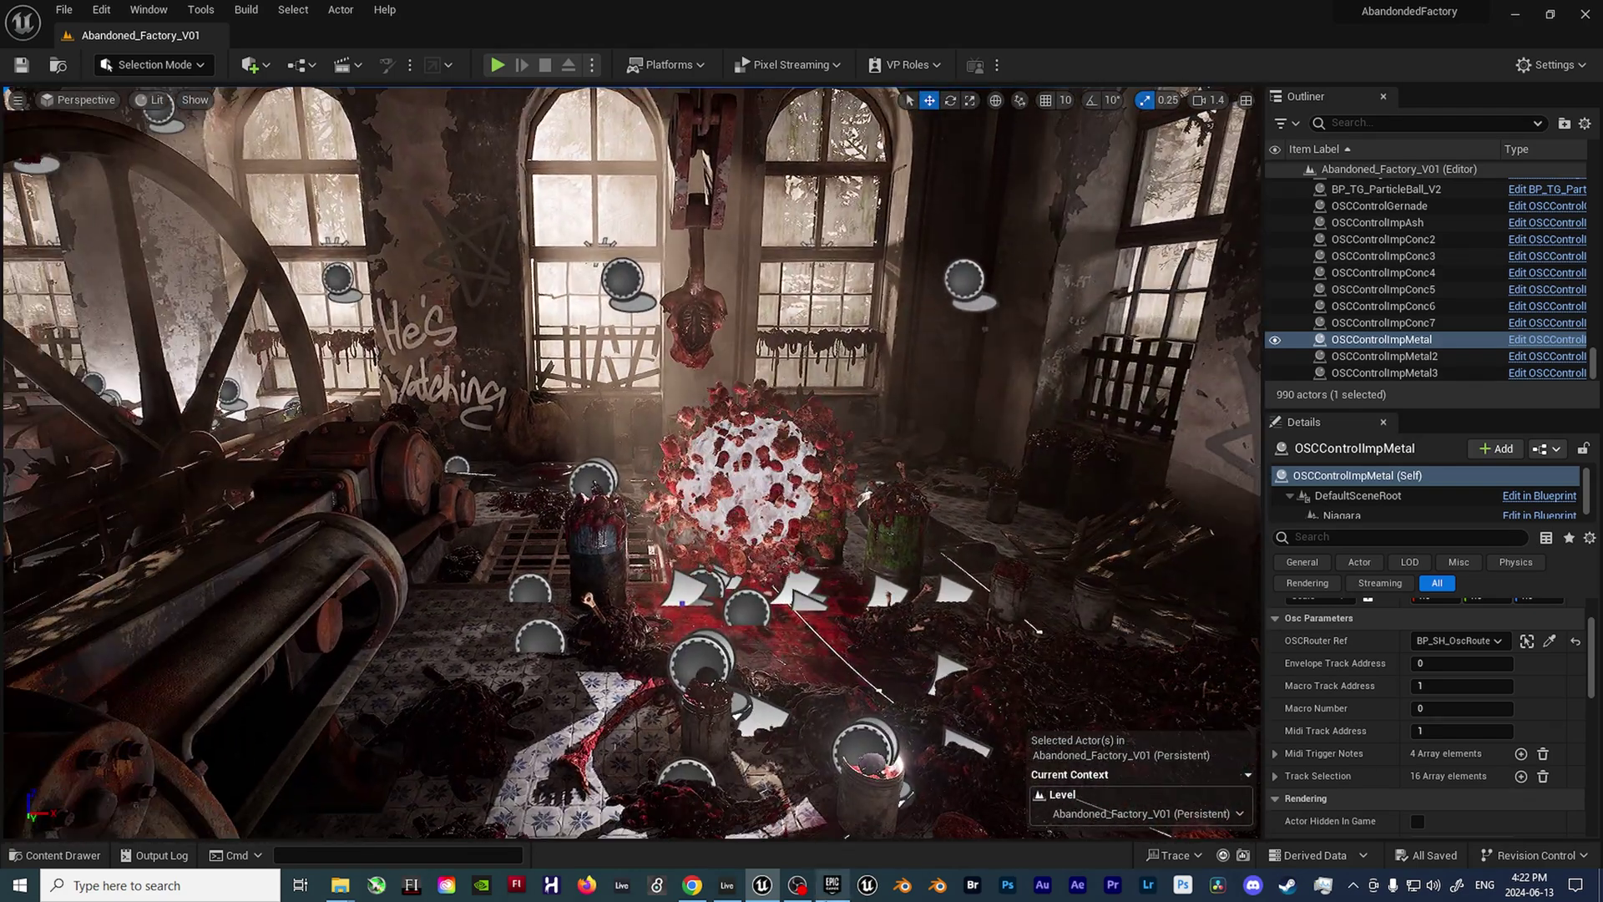
{"action": "left_click", "coordinate": [726, 887]}
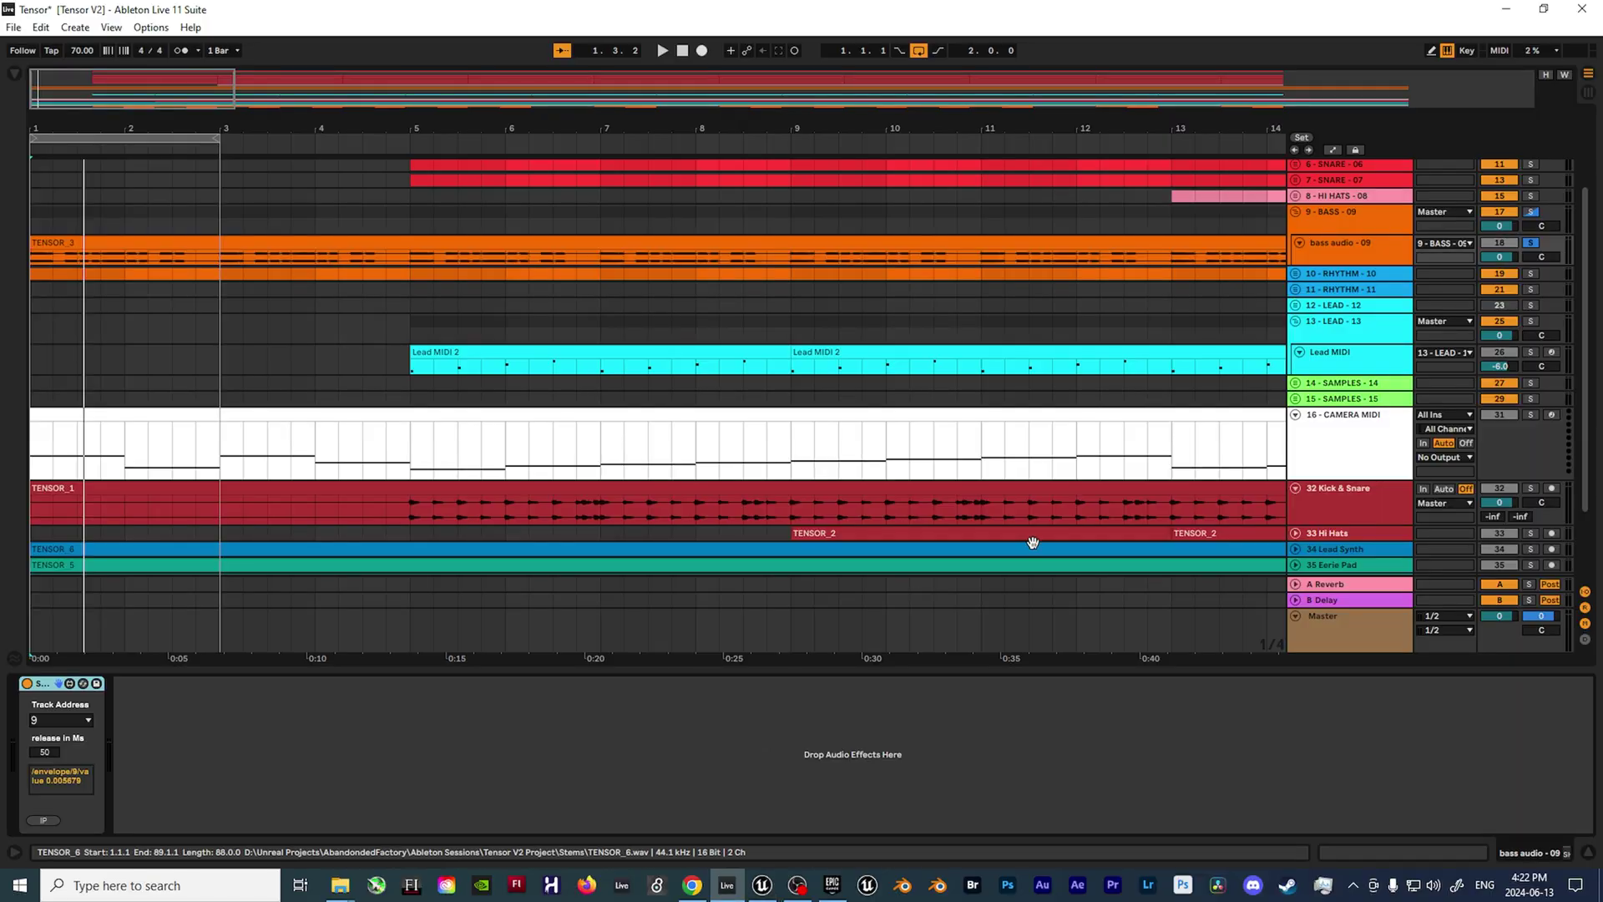
- Select Ableton's 16 - CAMERA MIDI track, then return to Unreal's Outliner
{"action": "left_click", "coordinate": [1365, 437]}
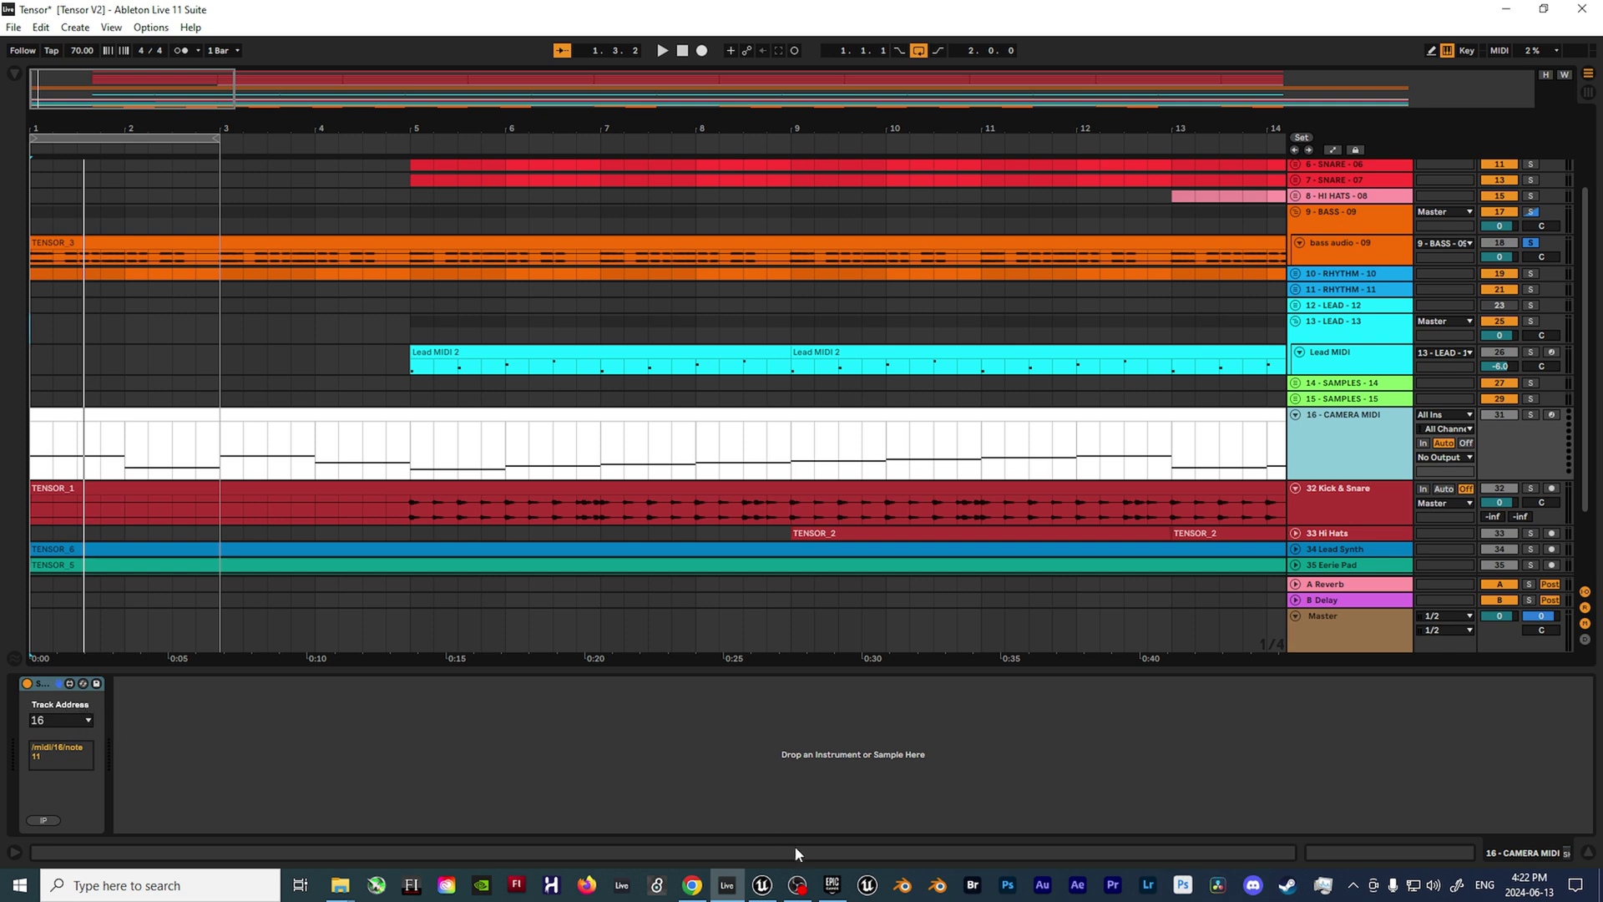
{"action": "left_click", "coordinate": [761, 887]}
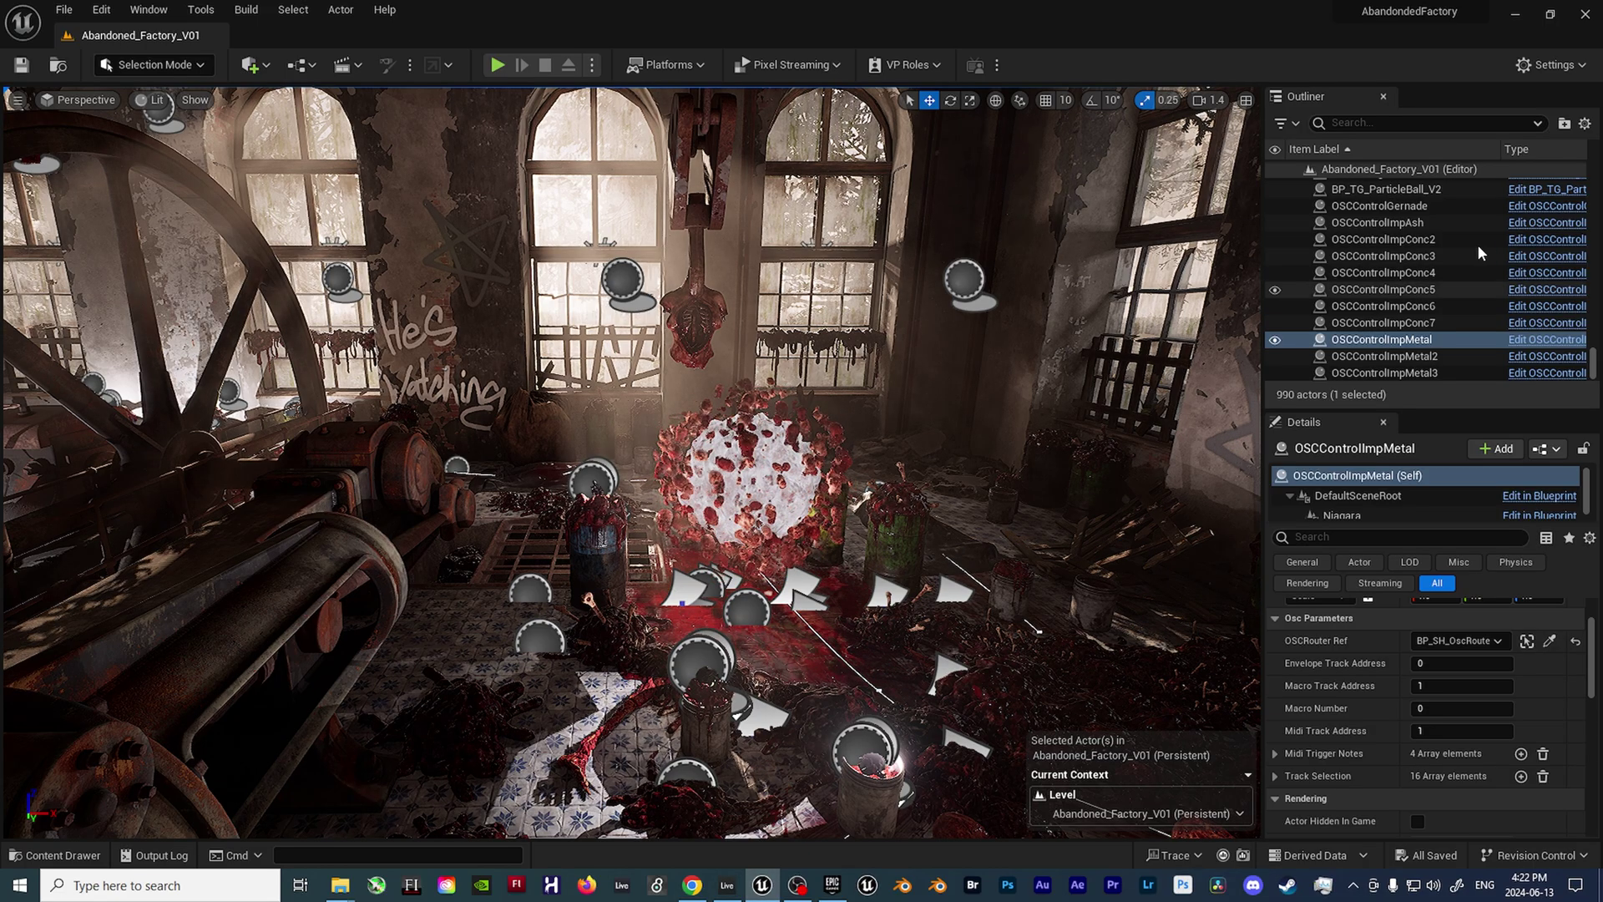
{"action": "scroll", "coordinate": [1476, 251], "scroll_direction": "up", "scroll_amount": 5}
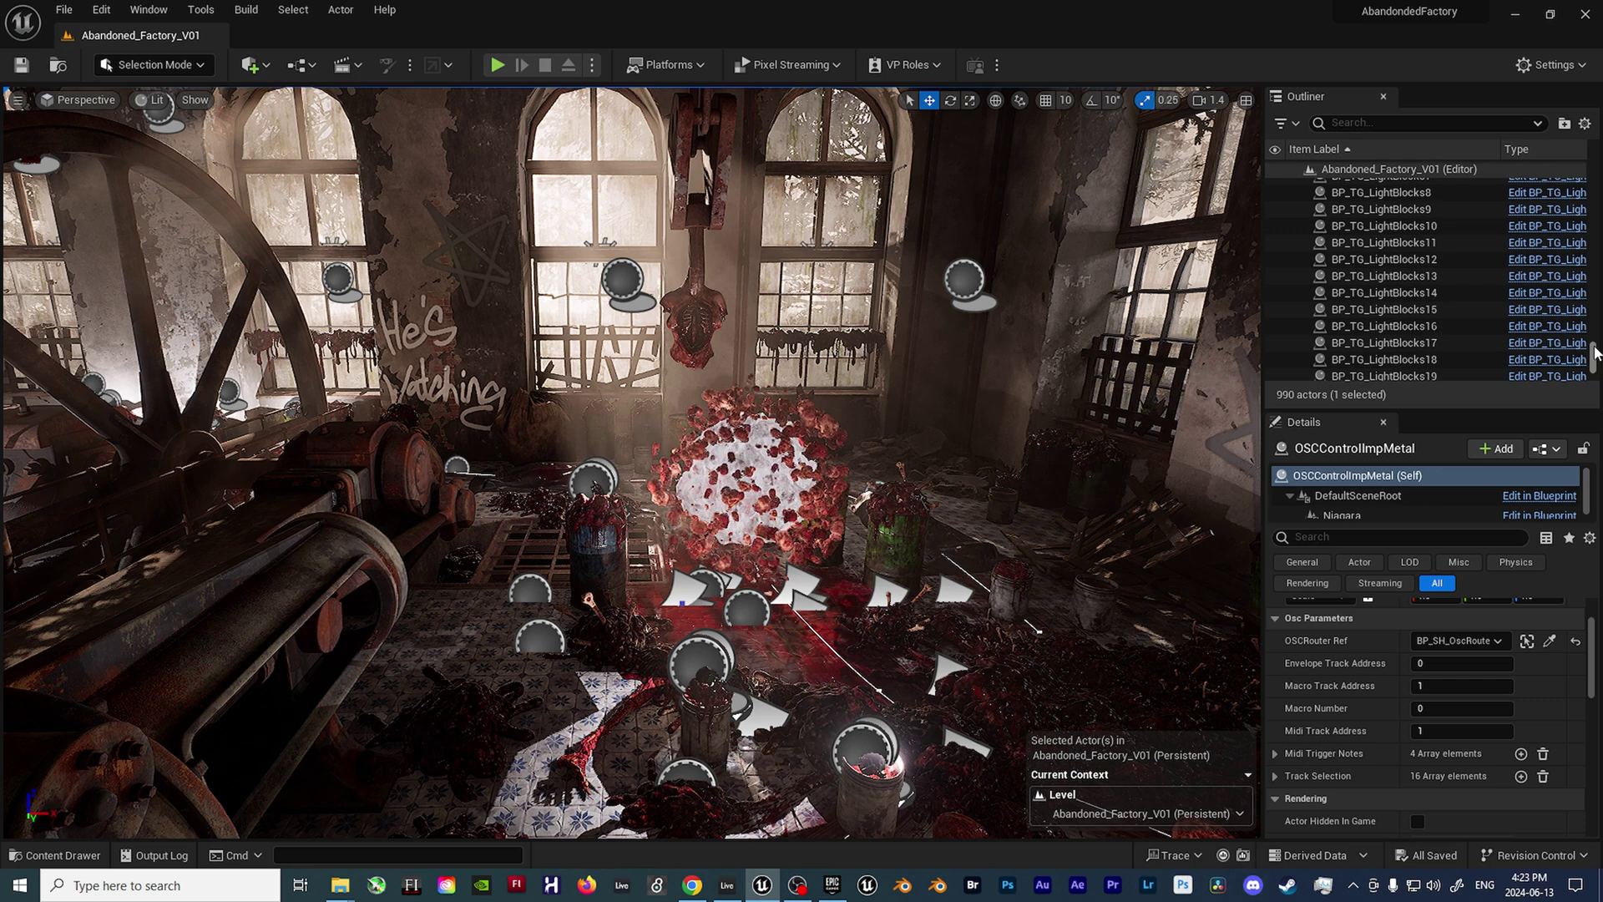
{"action": "scroll", "coordinate": [1297, 194], "scroll_direction": "up", "scroll_amount": 10}
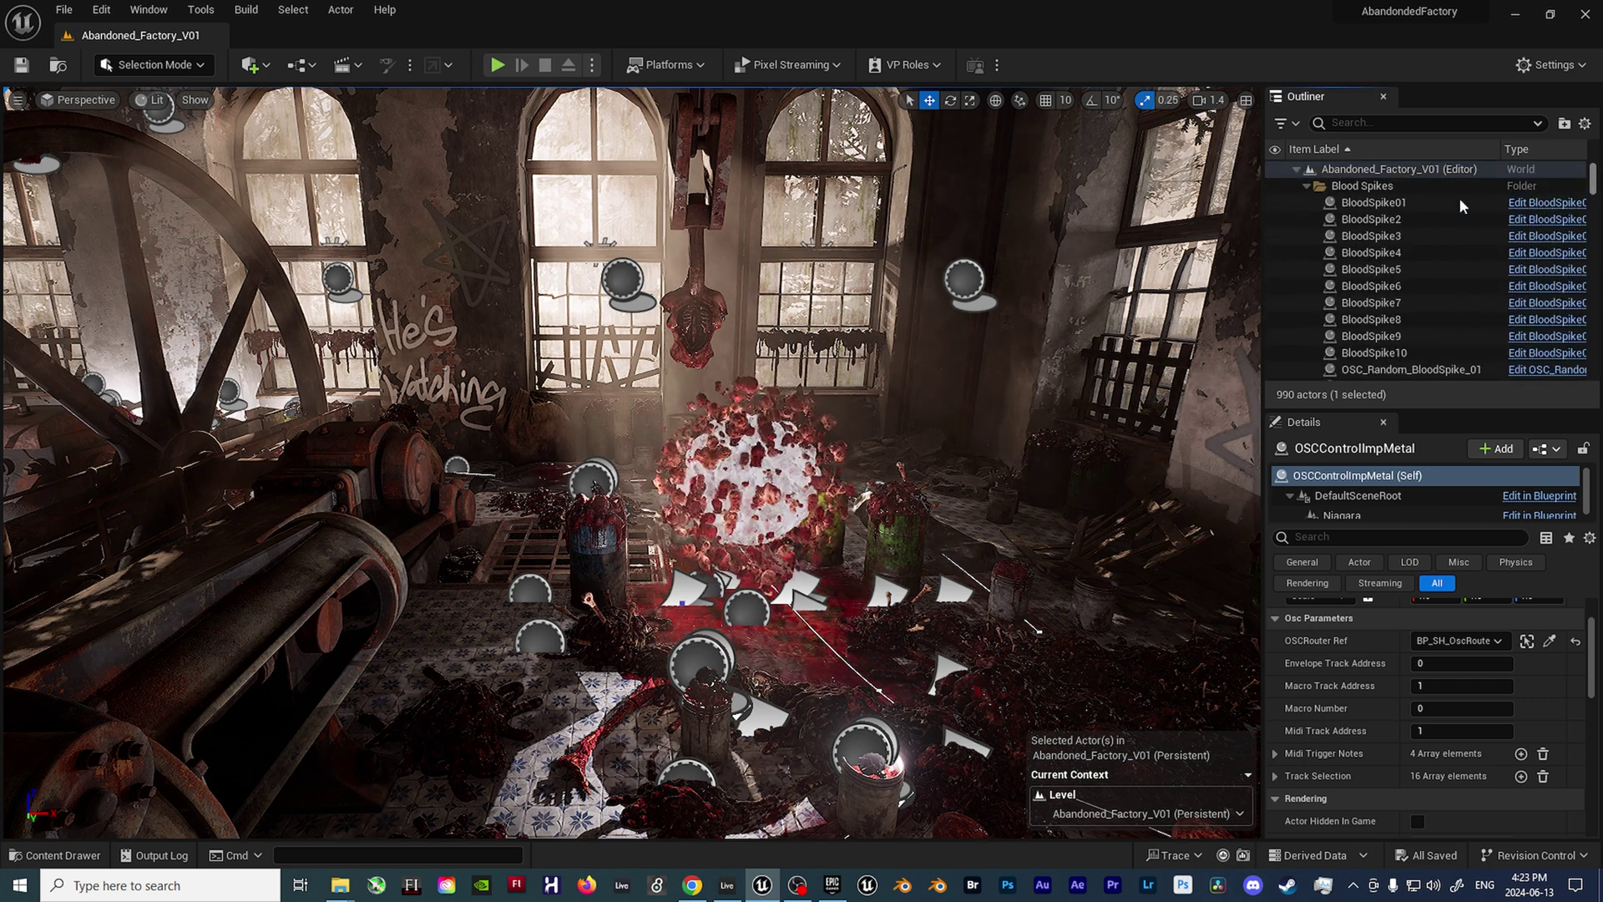
- Collapse Blood Spikes and preview shots from CineCameraActor1, CineCameraActor11, CineCameraActor12 and CineCameraActor8
{"action": "left_click", "coordinate": [1307, 185]}
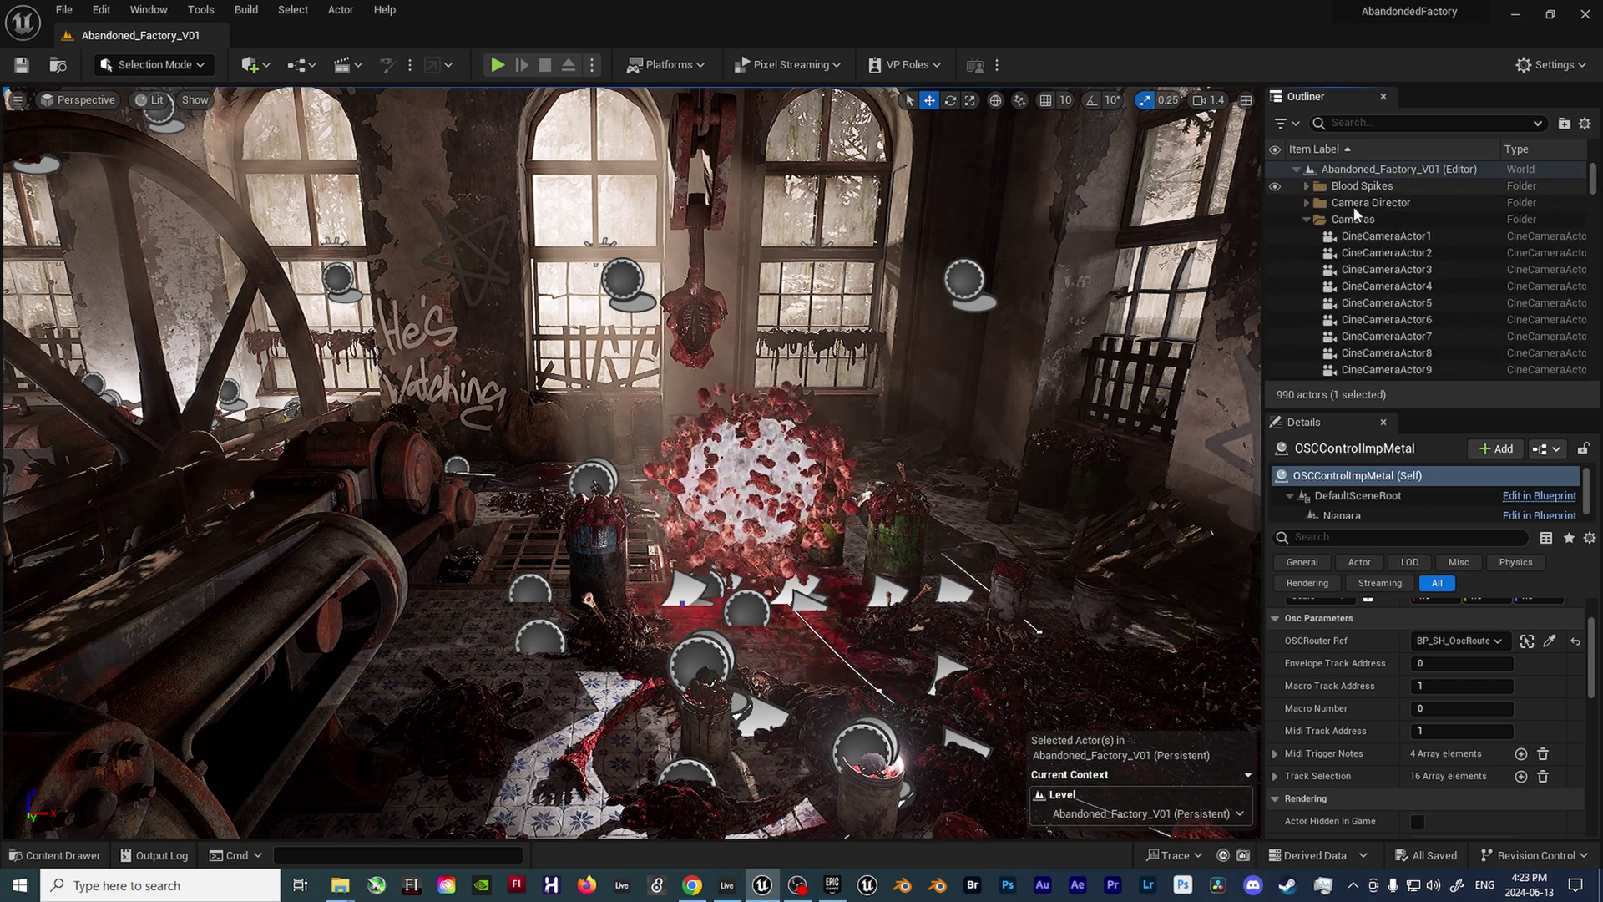
{"action": "left_click", "coordinate": [1391, 236]}
{"action": "scroll", "coordinate": [1407, 284], "scroll_direction": "down", "scroll_amount": 3}
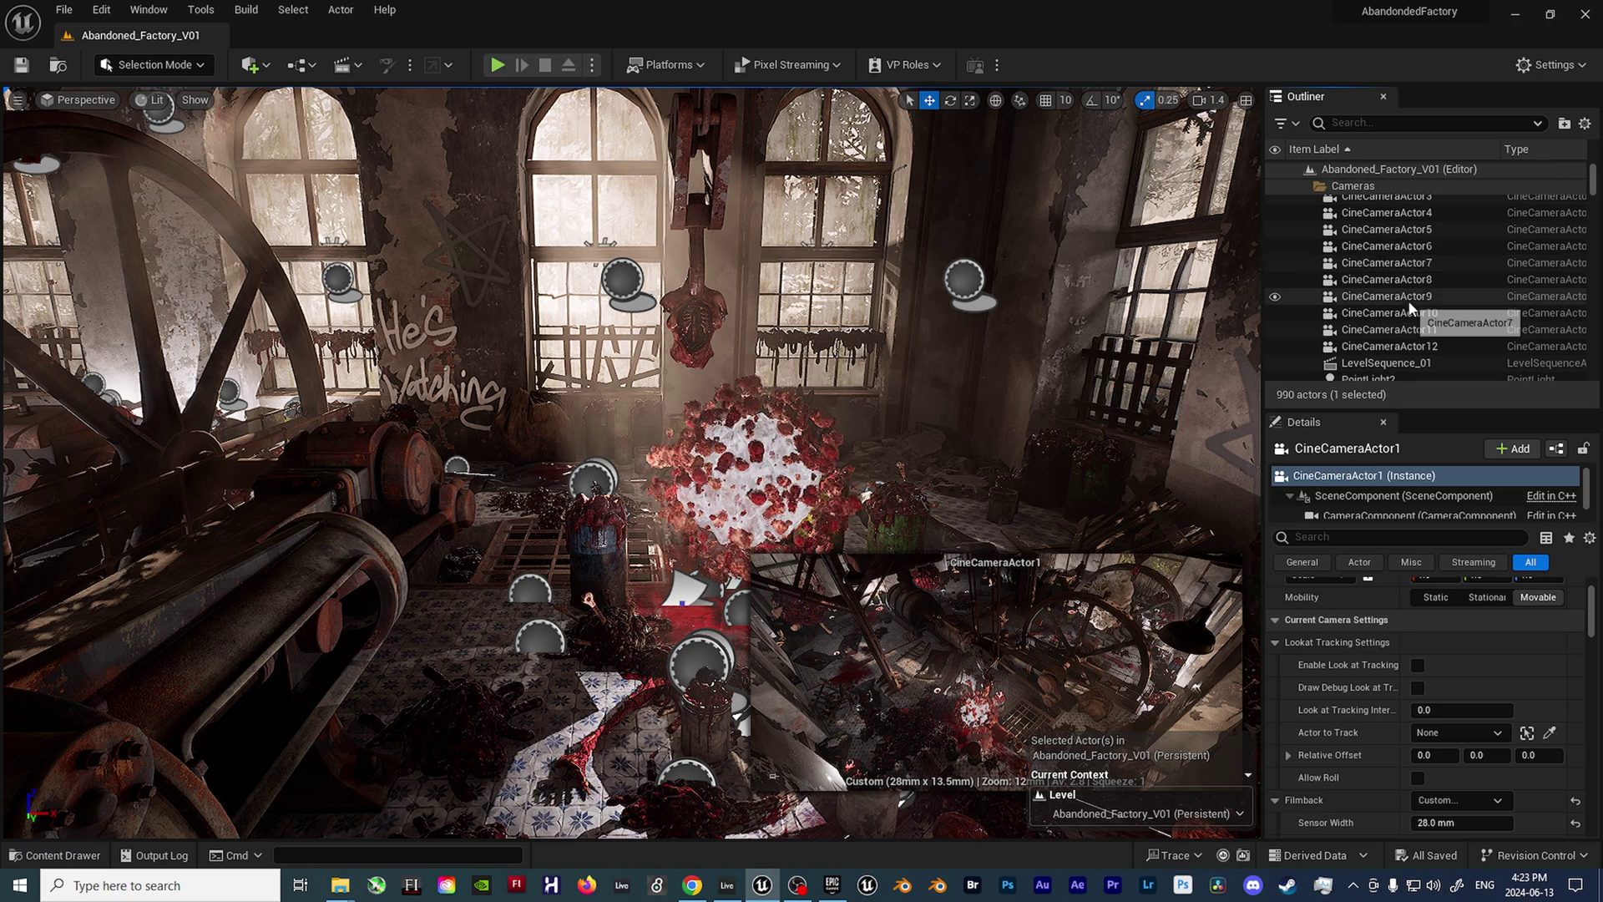
{"action": "left_click", "coordinate": [1409, 330]}
{"action": "left_click", "coordinate": [1407, 345]}
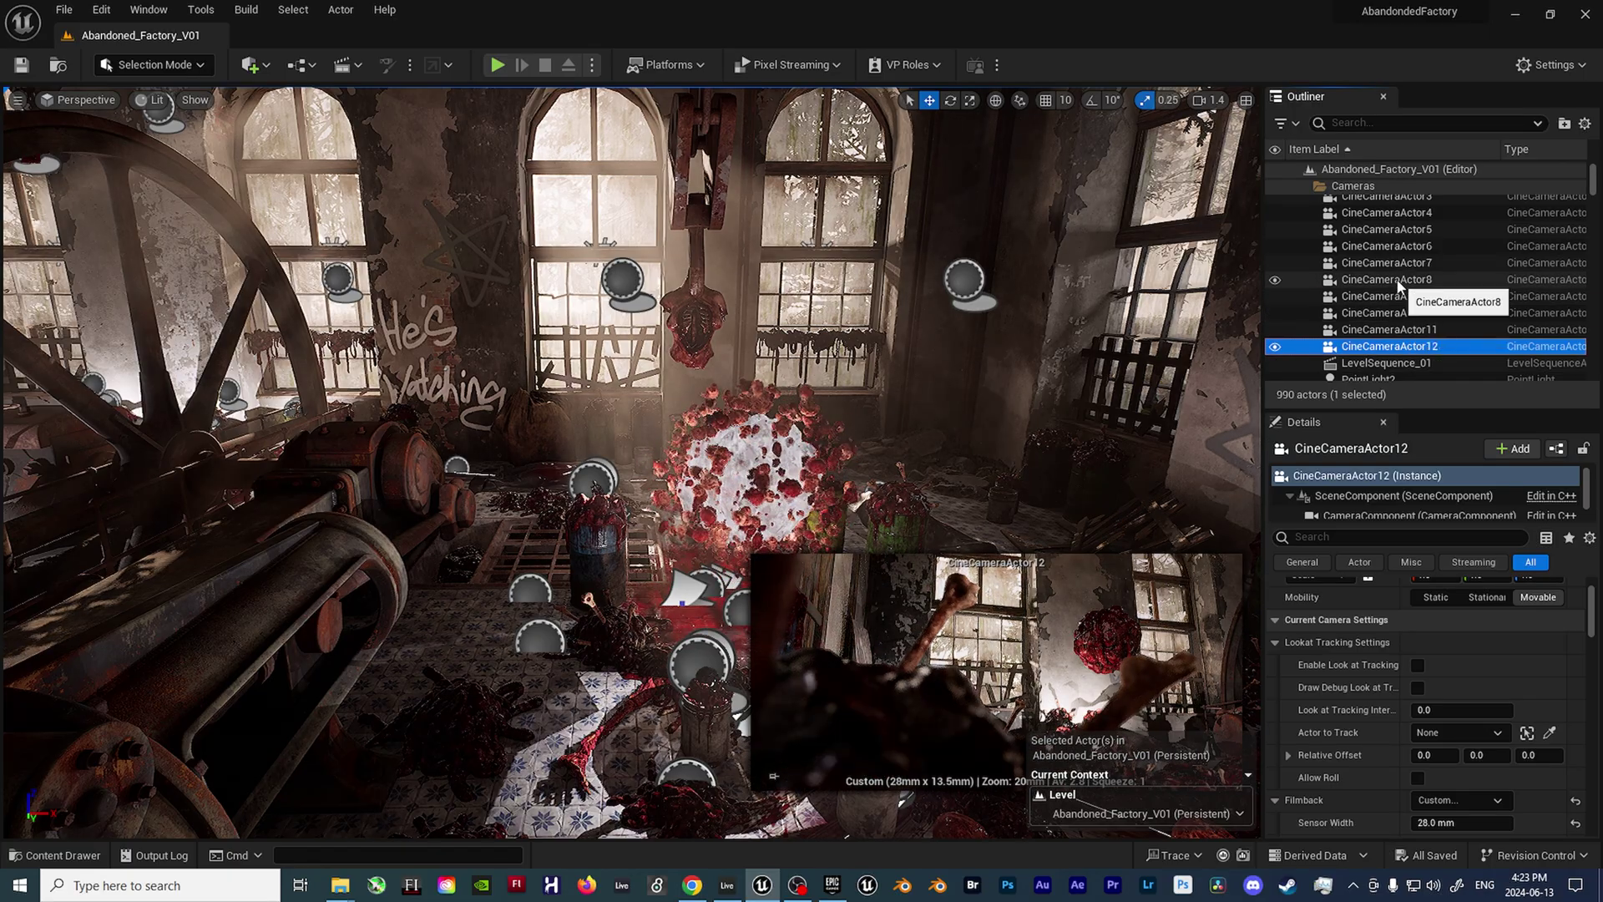
{"action": "left_click", "coordinate": [1394, 279]}
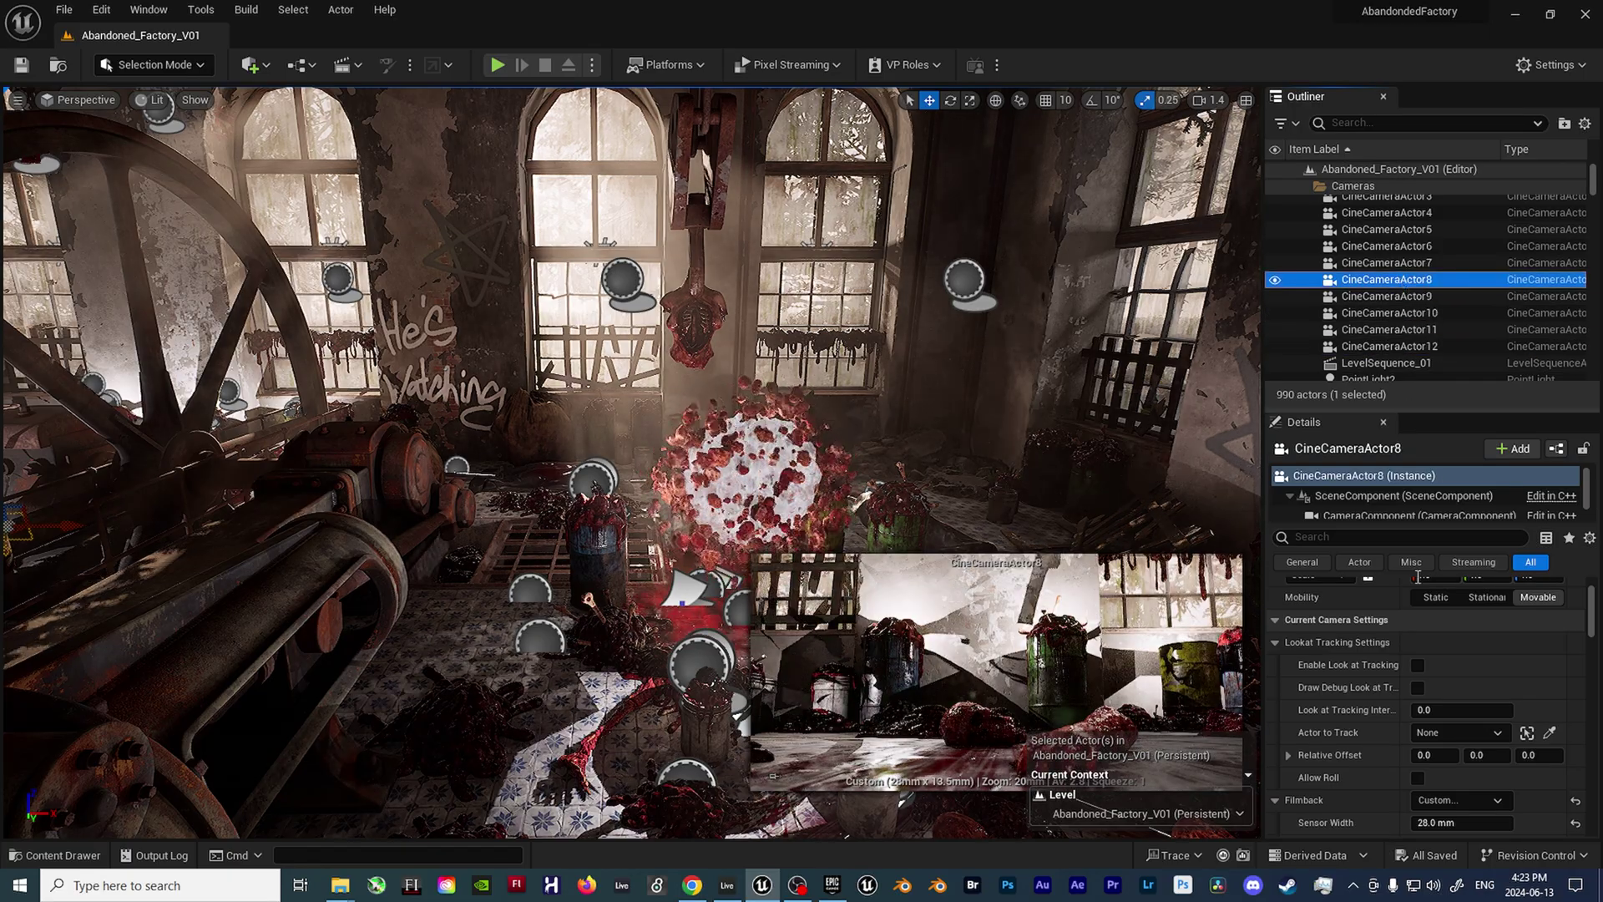
{"action": "scroll", "coordinate": [1404, 671], "scroll_direction": "up", "scroll_amount": 2}
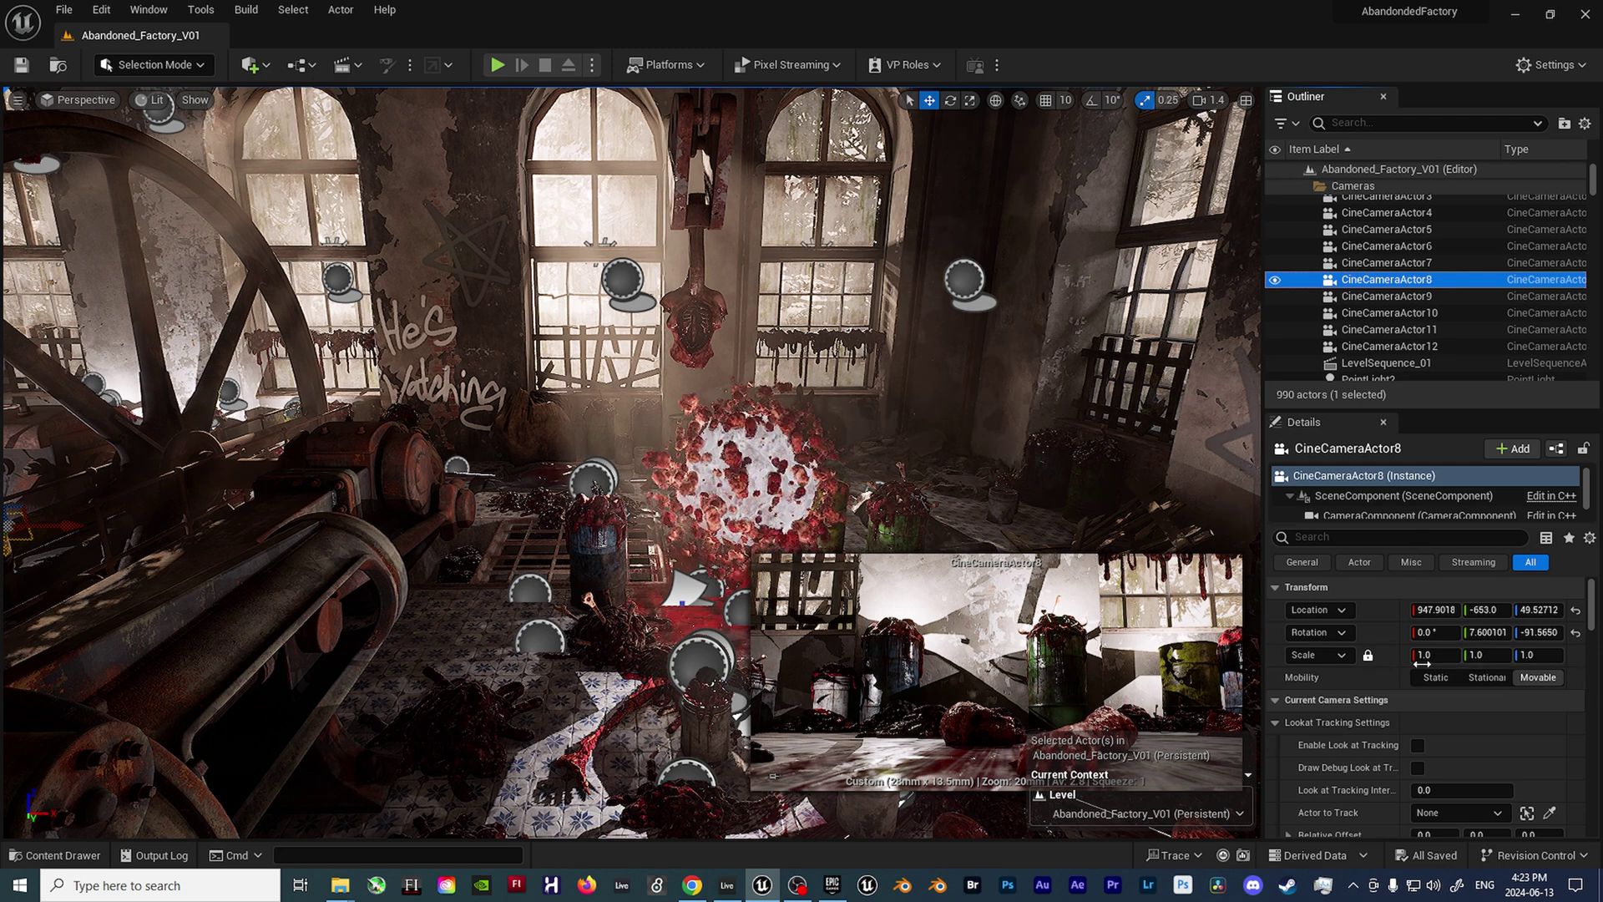
{"action": "scroll", "coordinate": [1409, 328], "scroll_direction": "up", "scroll_amount": 3}
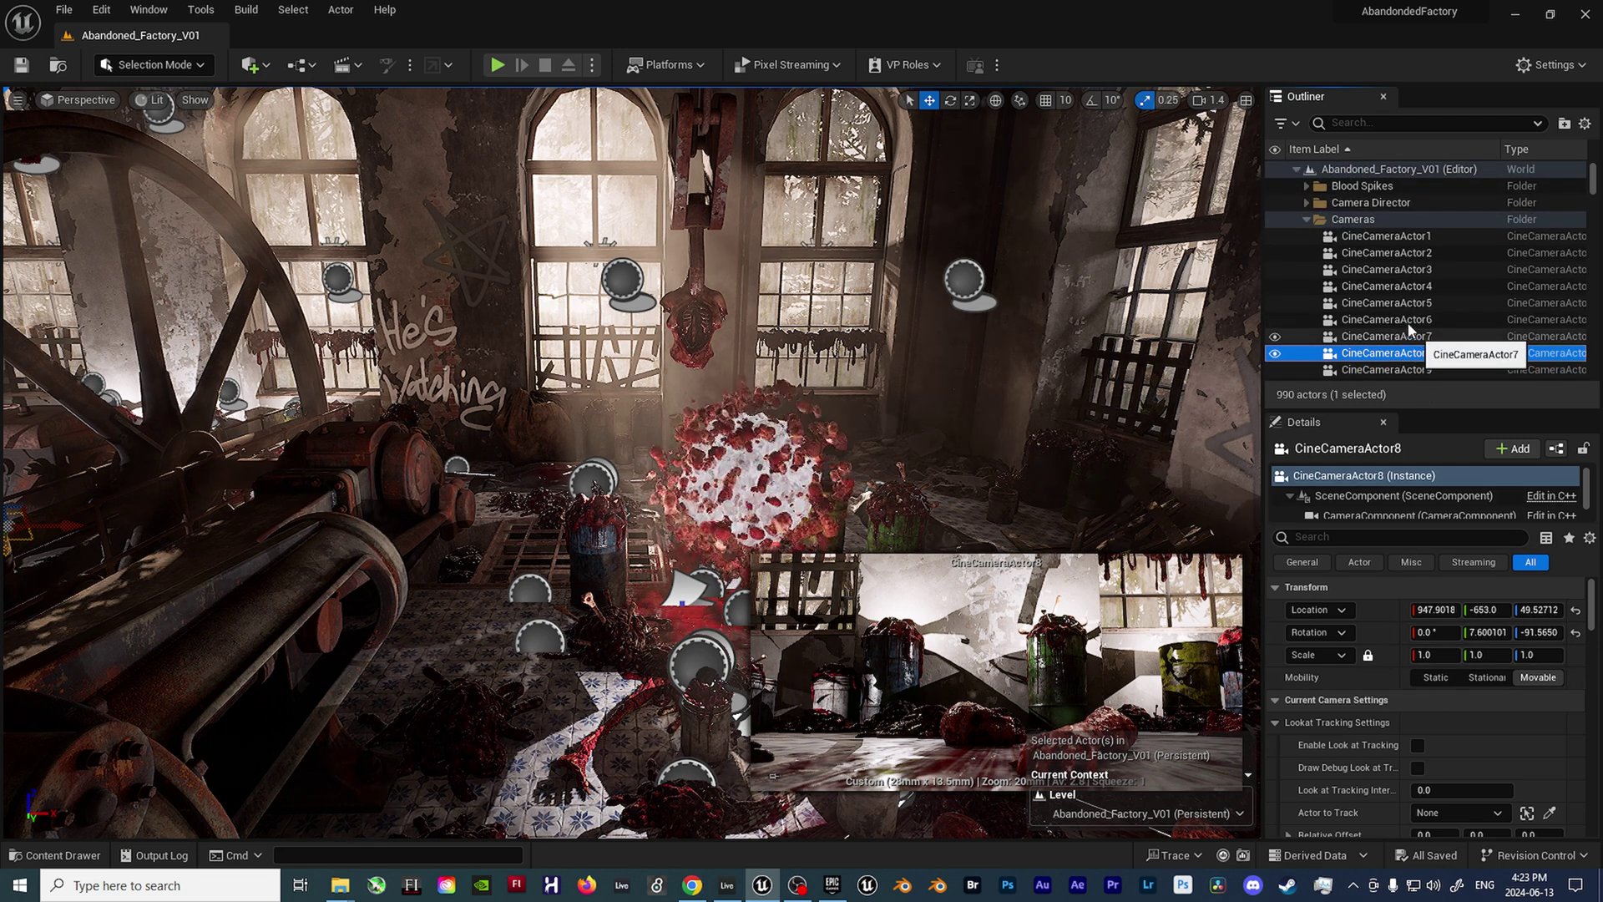
{"action": "scroll", "coordinate": [1378, 239], "scroll_direction": "down", "scroll_amount": 1}
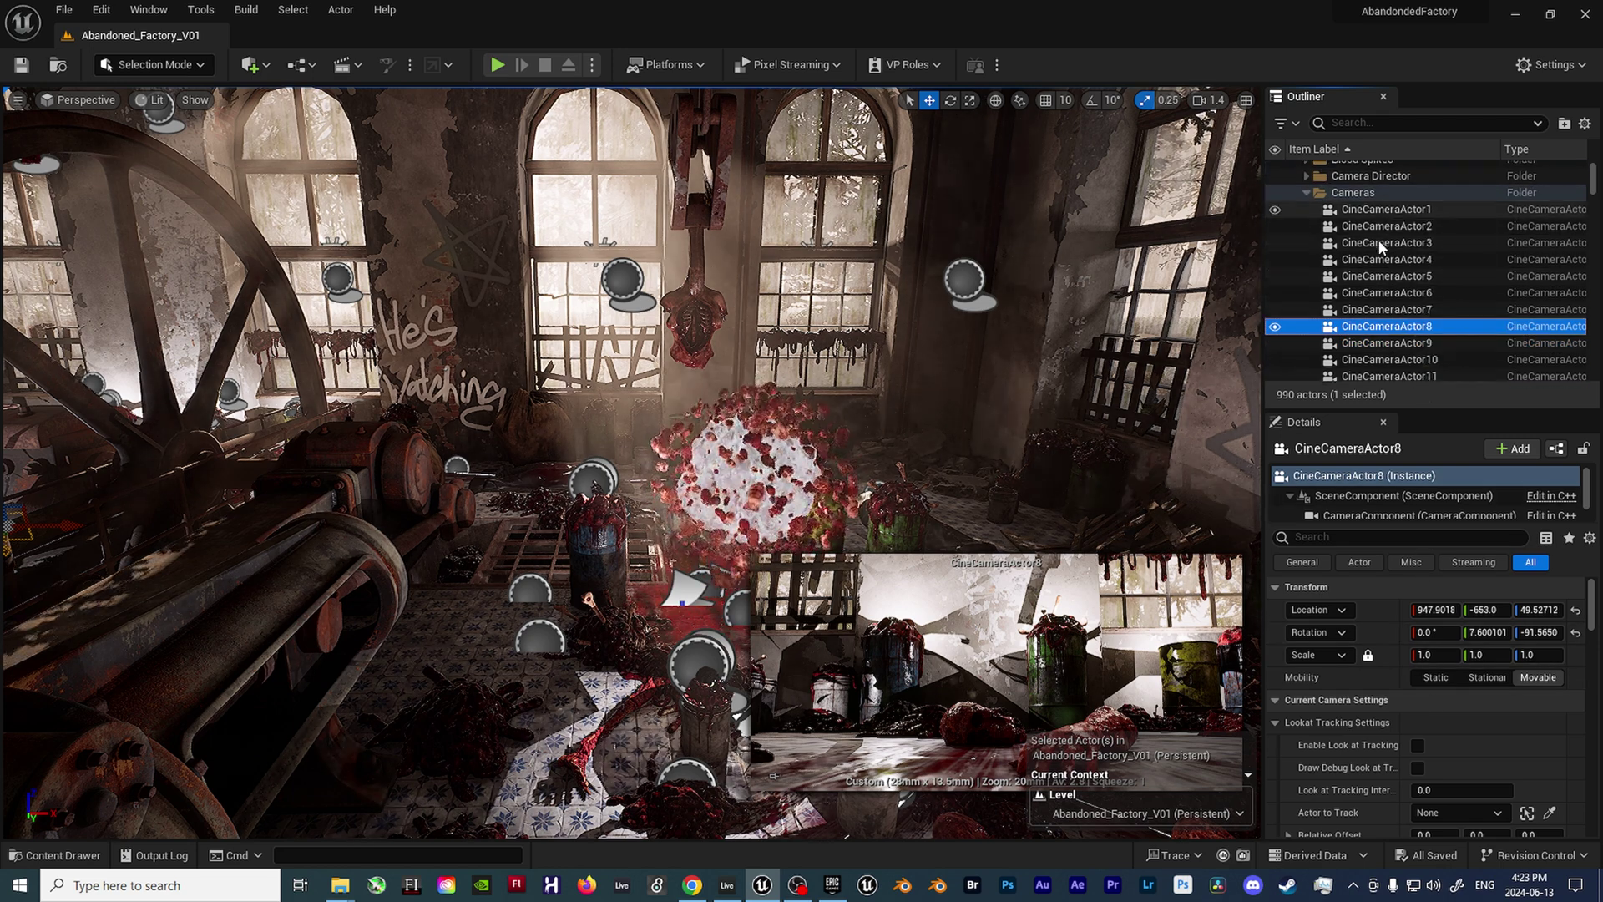
{"action": "scroll", "coordinate": [1378, 238], "scroll_direction": "down", "scroll_amount": 5}
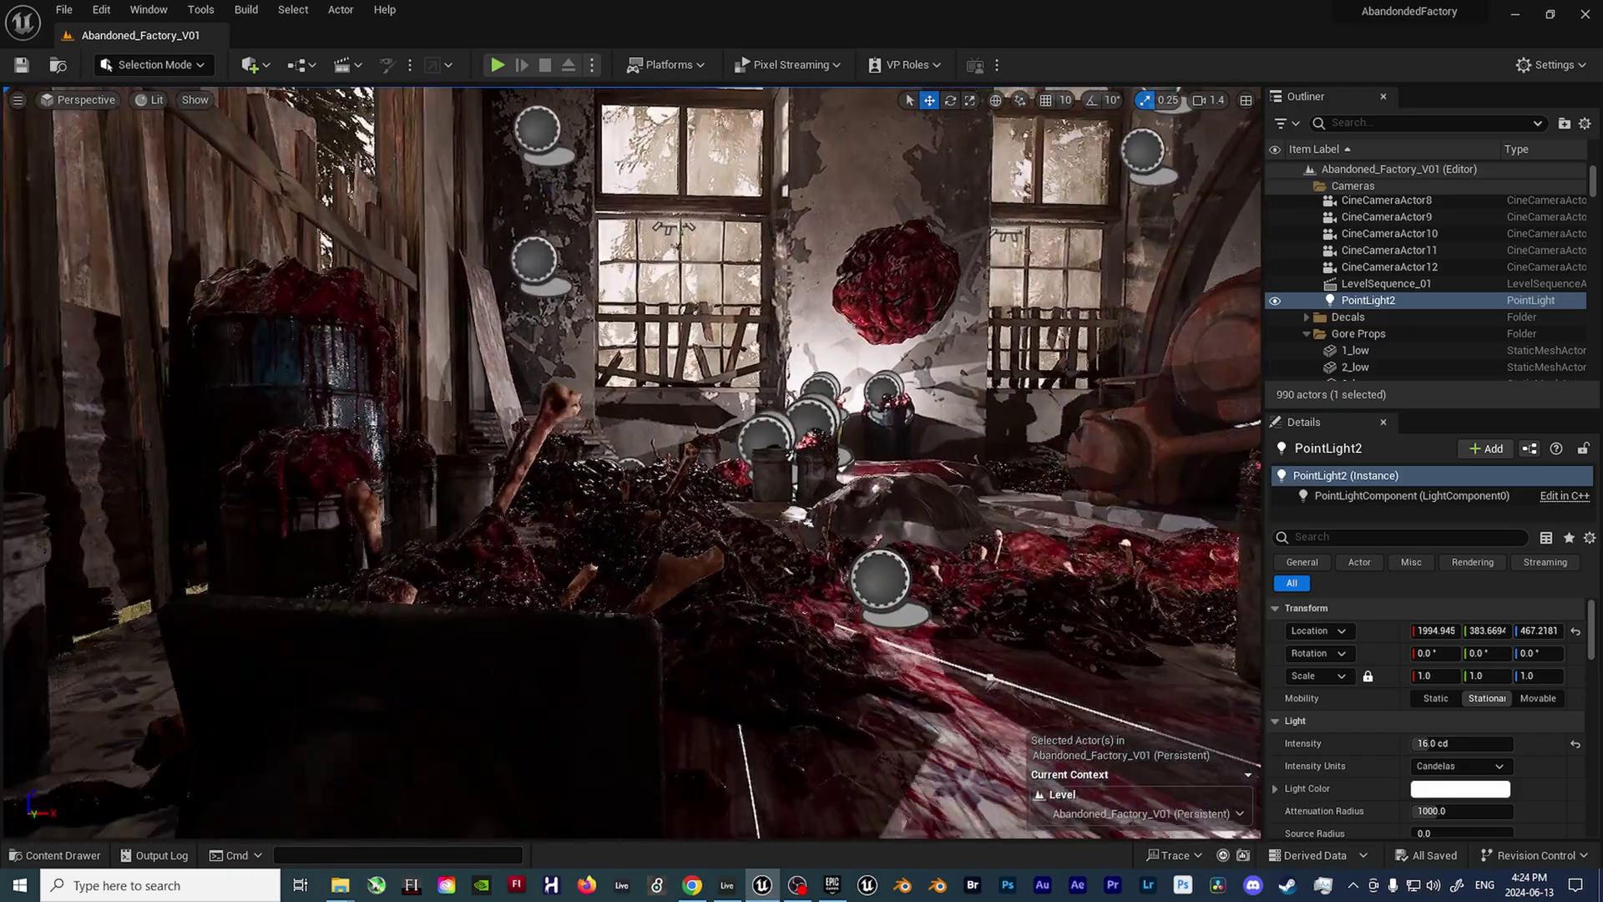
- Steer the viewport camera up toward the large flywheel and the machinery under the roof beams
{"action": "right_click_drag", "start_coordinate": [633, 463], "coordinate": [806, 428]}
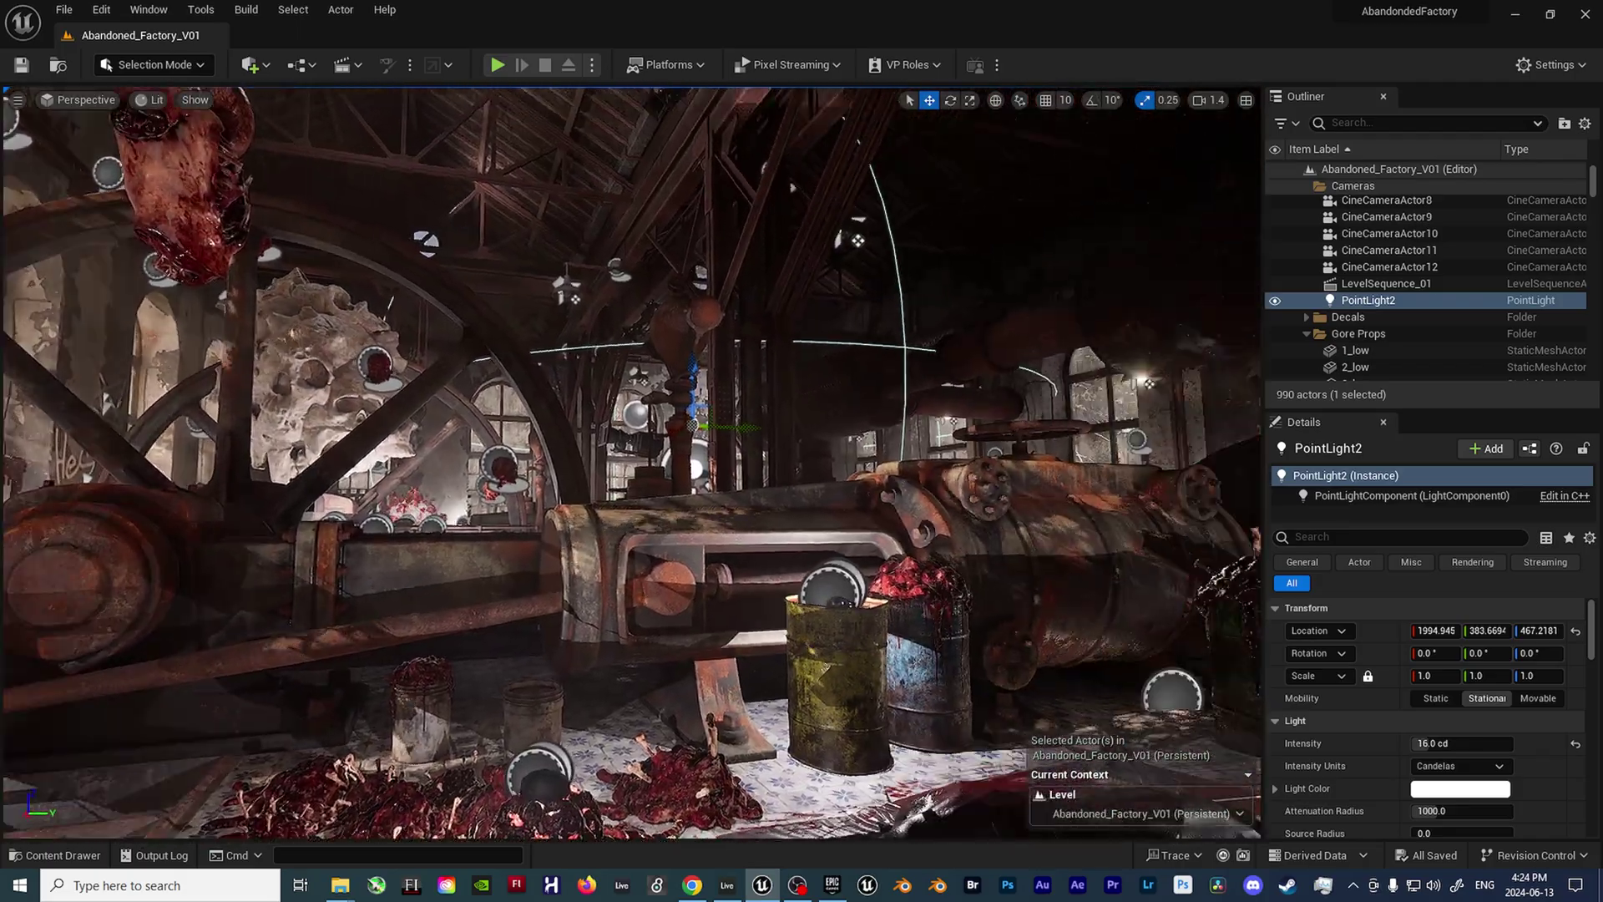